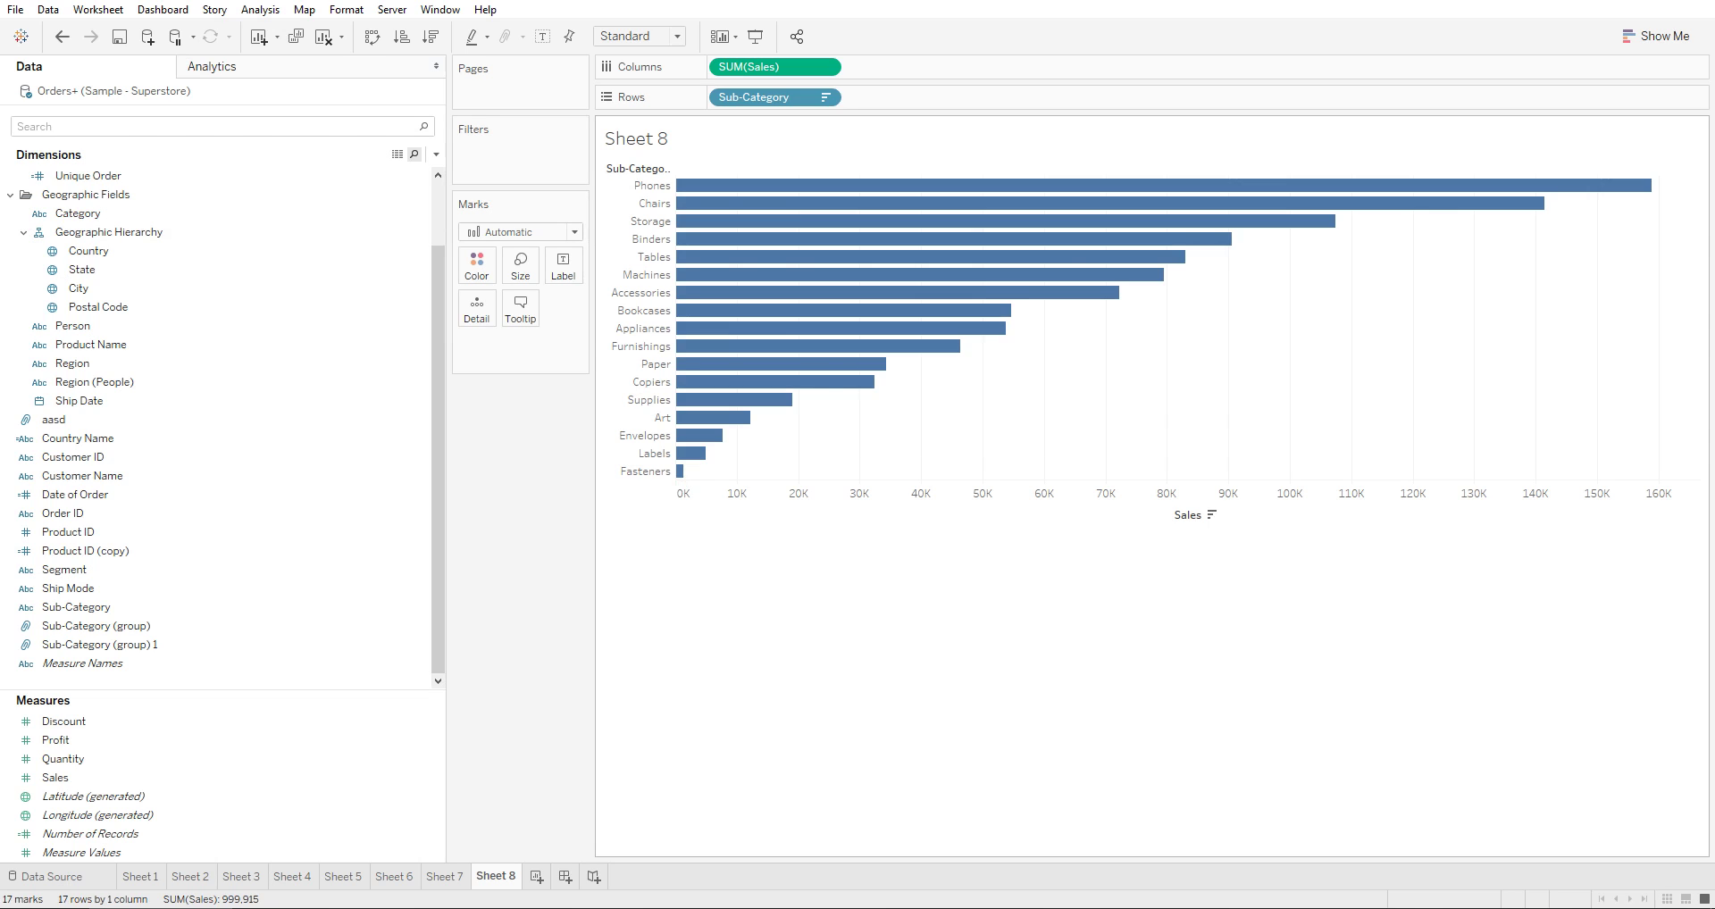
# - Add the Discount, Profit and Quantity measures together to the tooltip of the sub-category bar chart
pyautogui.moveTo(808, 186)
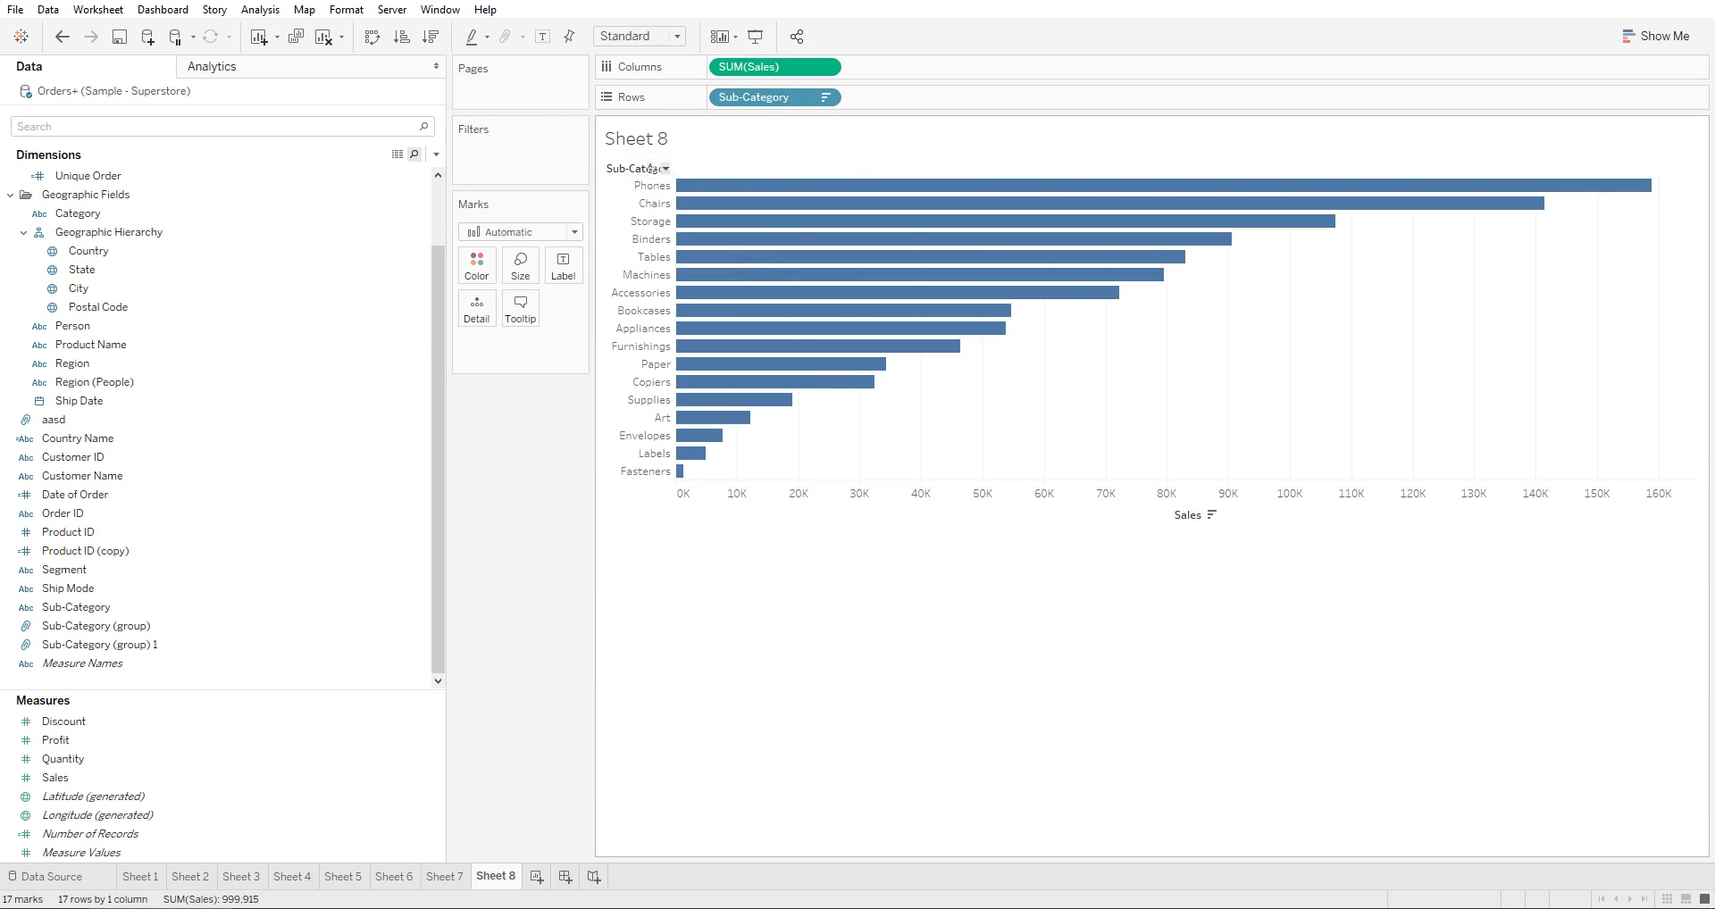
pyautogui.moveTo(733, 186)
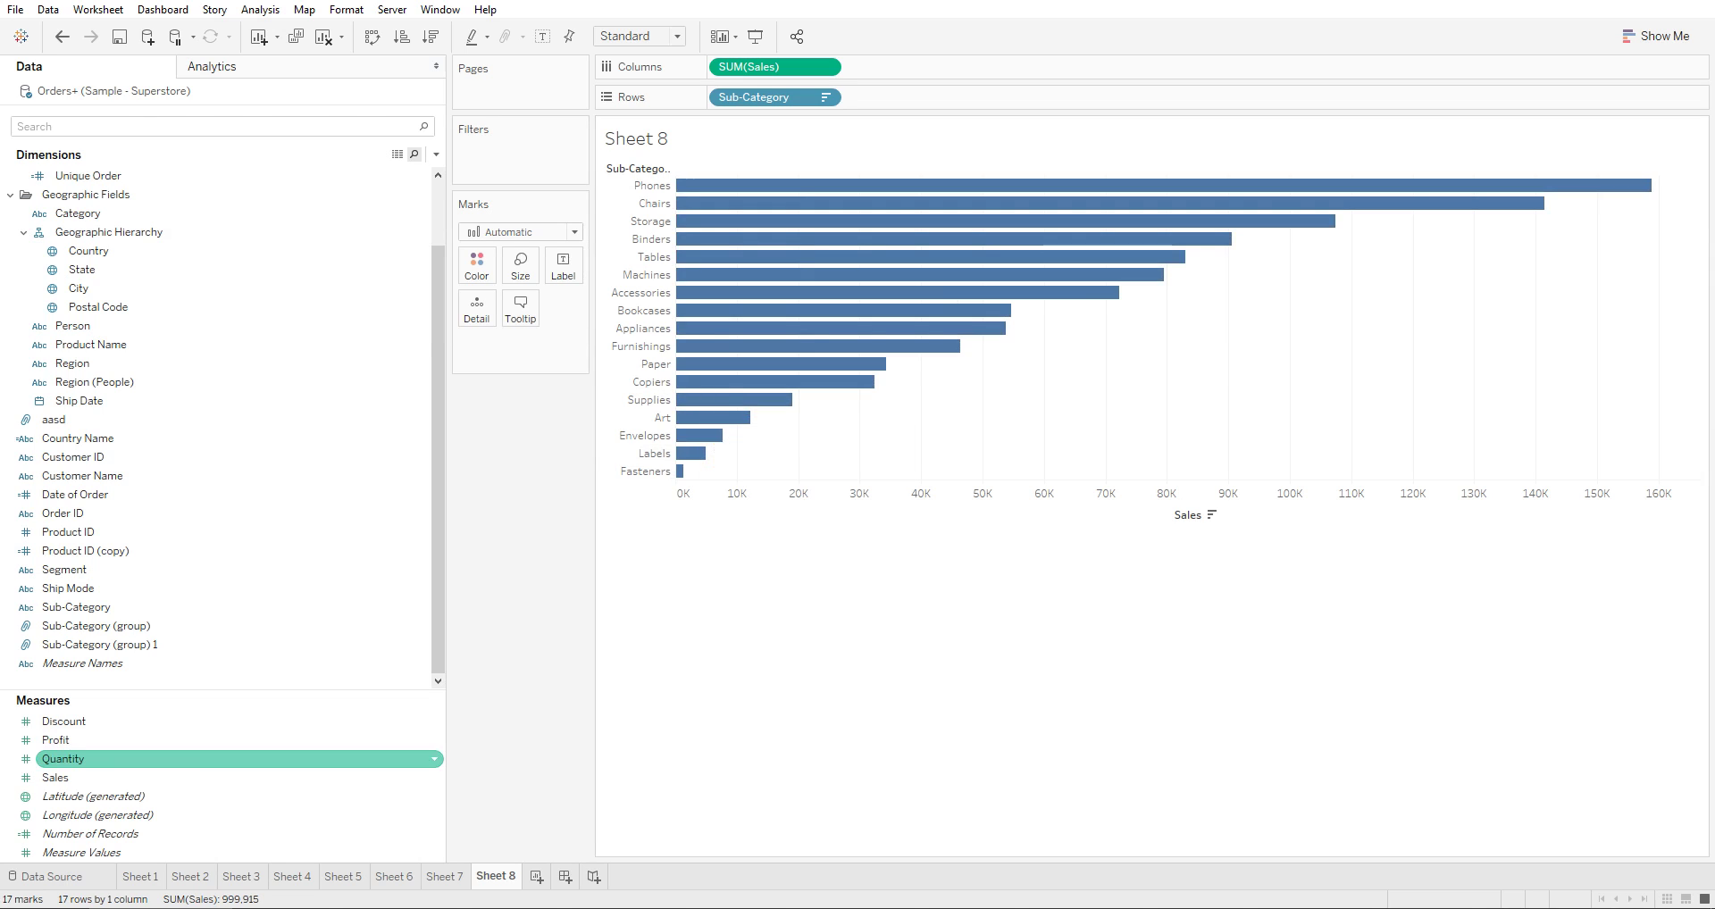
pyautogui.click(62, 758)
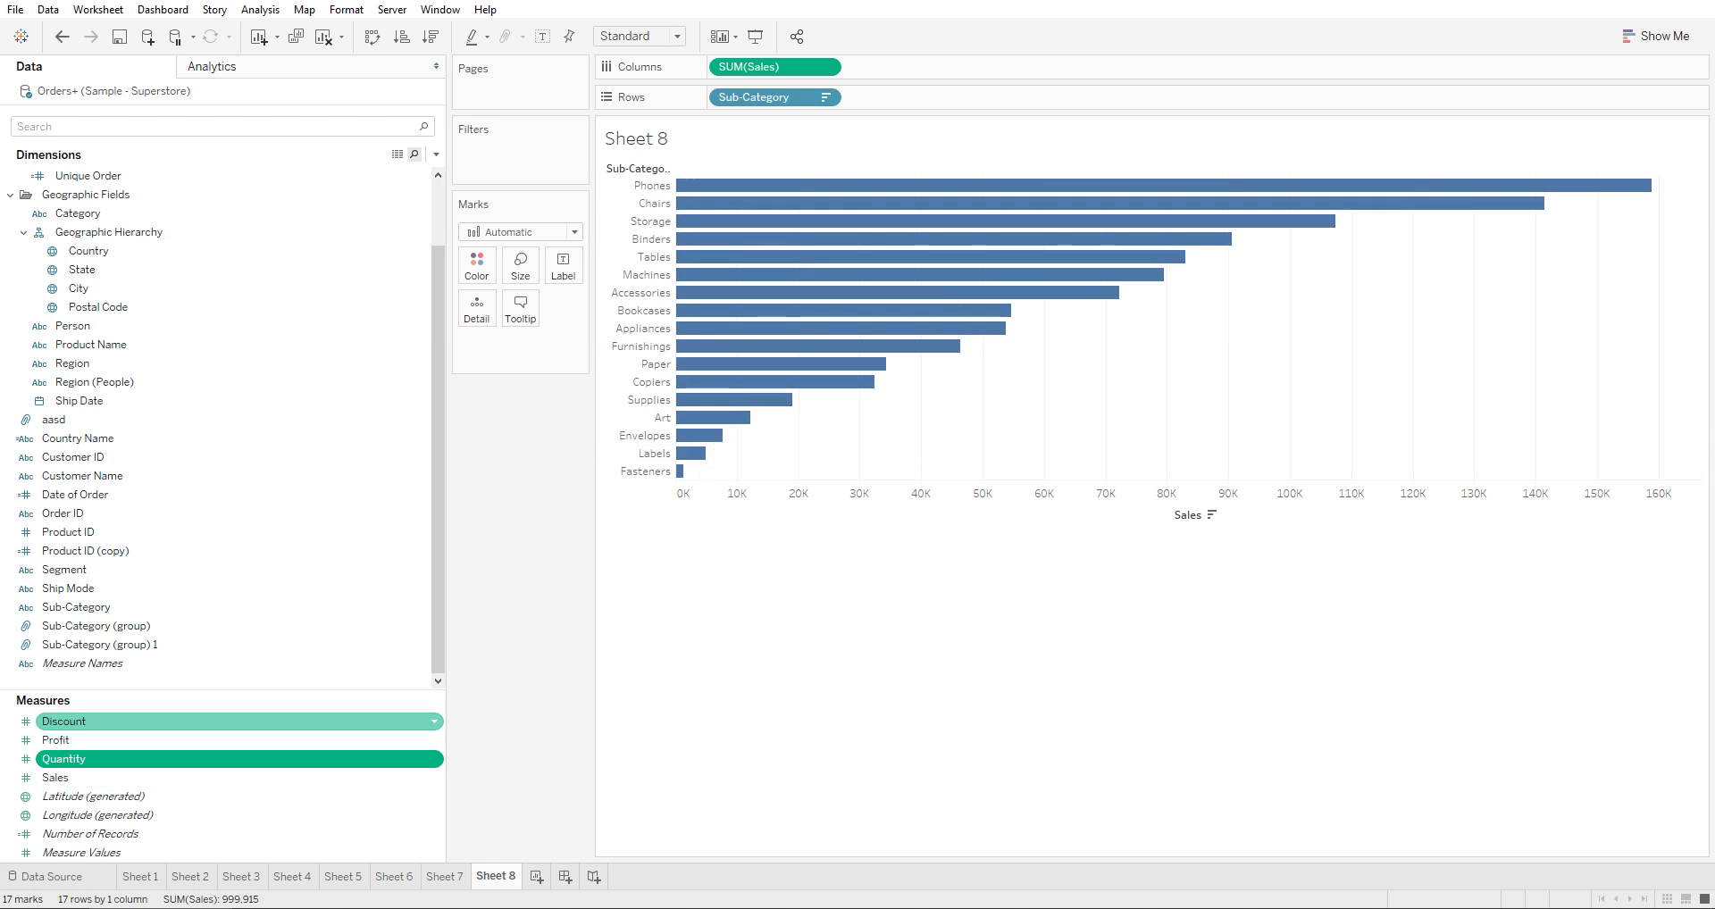
pyautogui.keyDown('ctrl'); pyautogui.click(63, 721); pyautogui.keyUp('ctrl')
pyautogui.keyDown('ctrl'); pyautogui.click(62, 739); pyautogui.keyUp('ctrl')
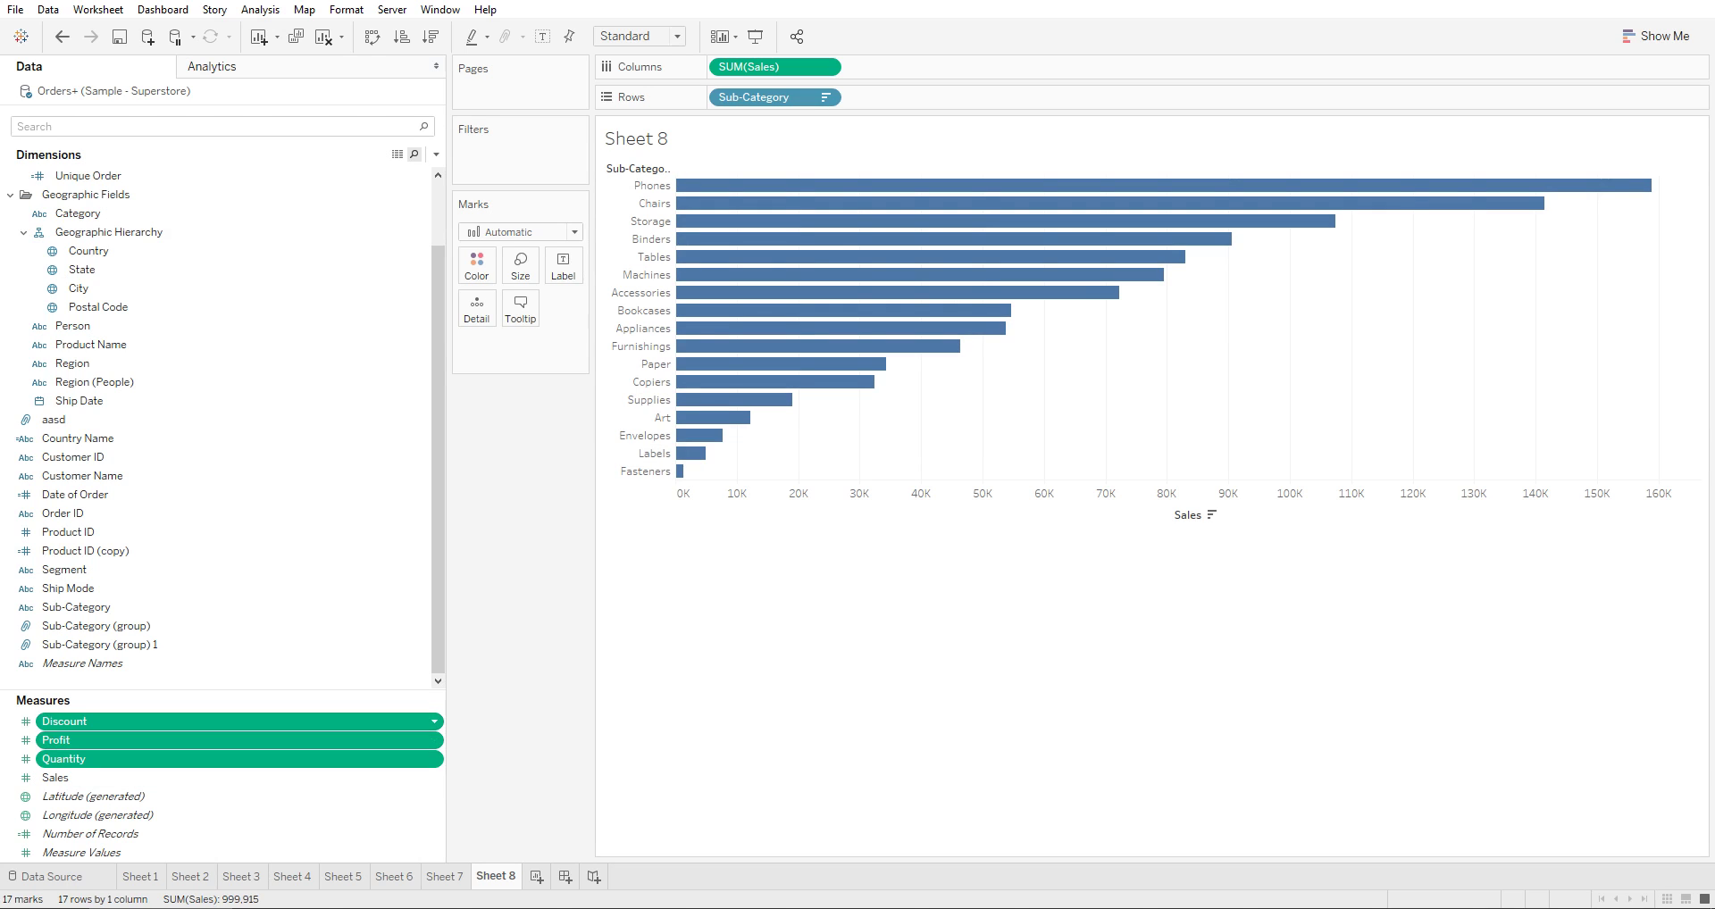
pyautogui.moveTo(62, 739); pyautogui.dragTo(521, 308)
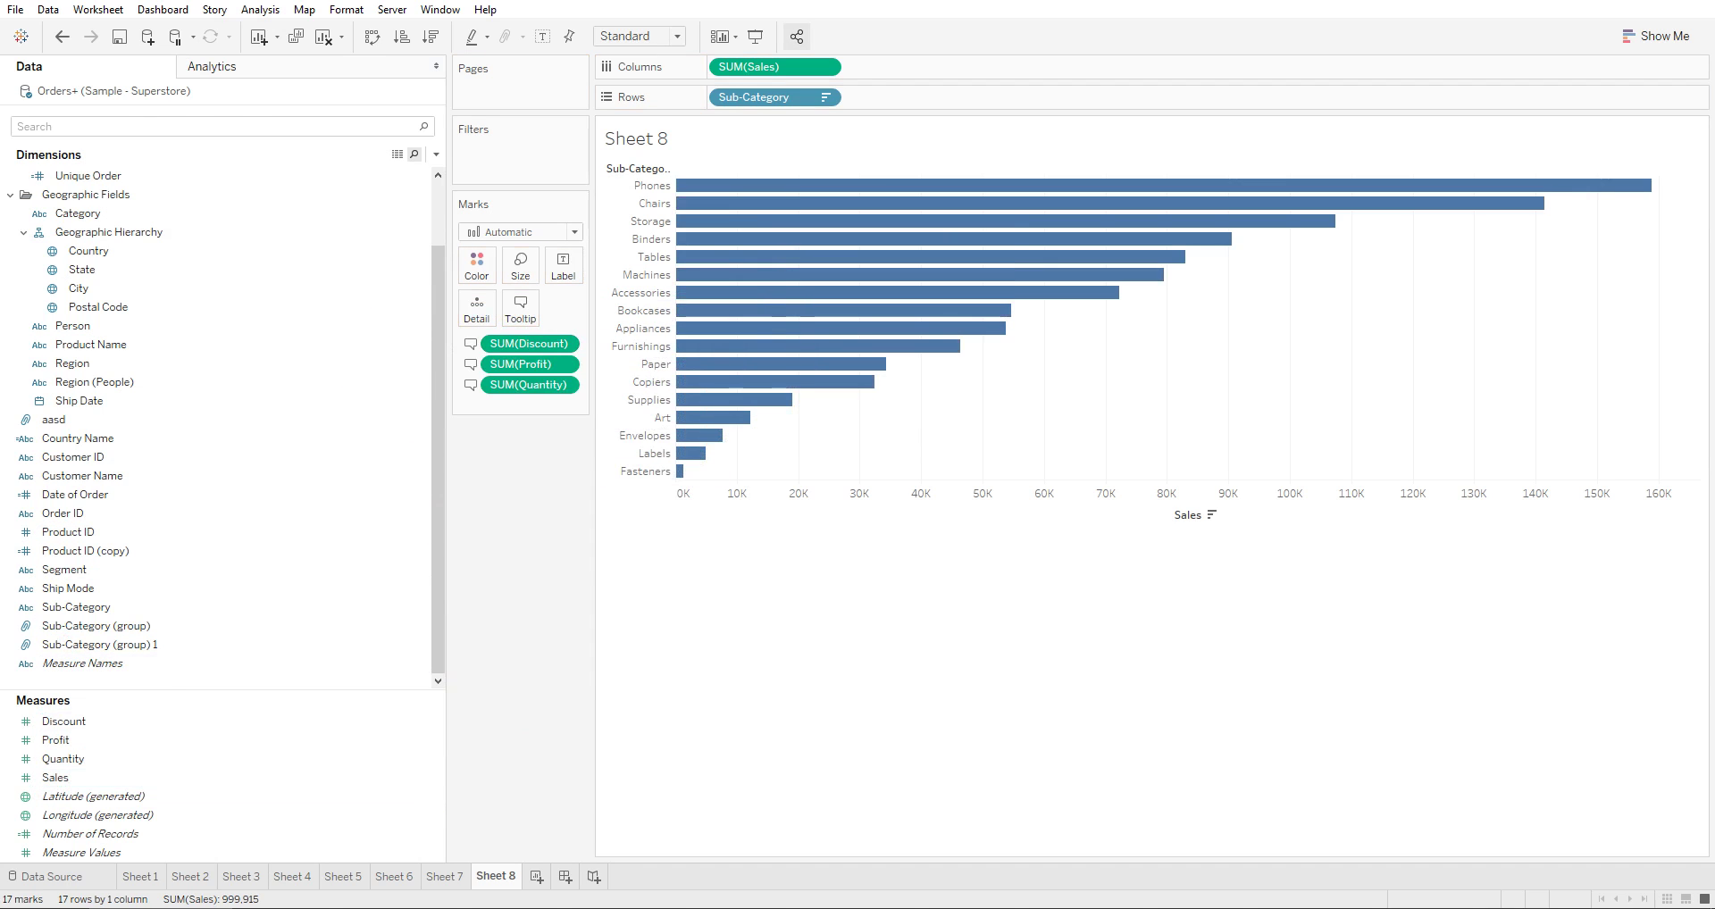
# - Open the tooltip editor for the bar chart's marks
pyautogui.click(89, 833)
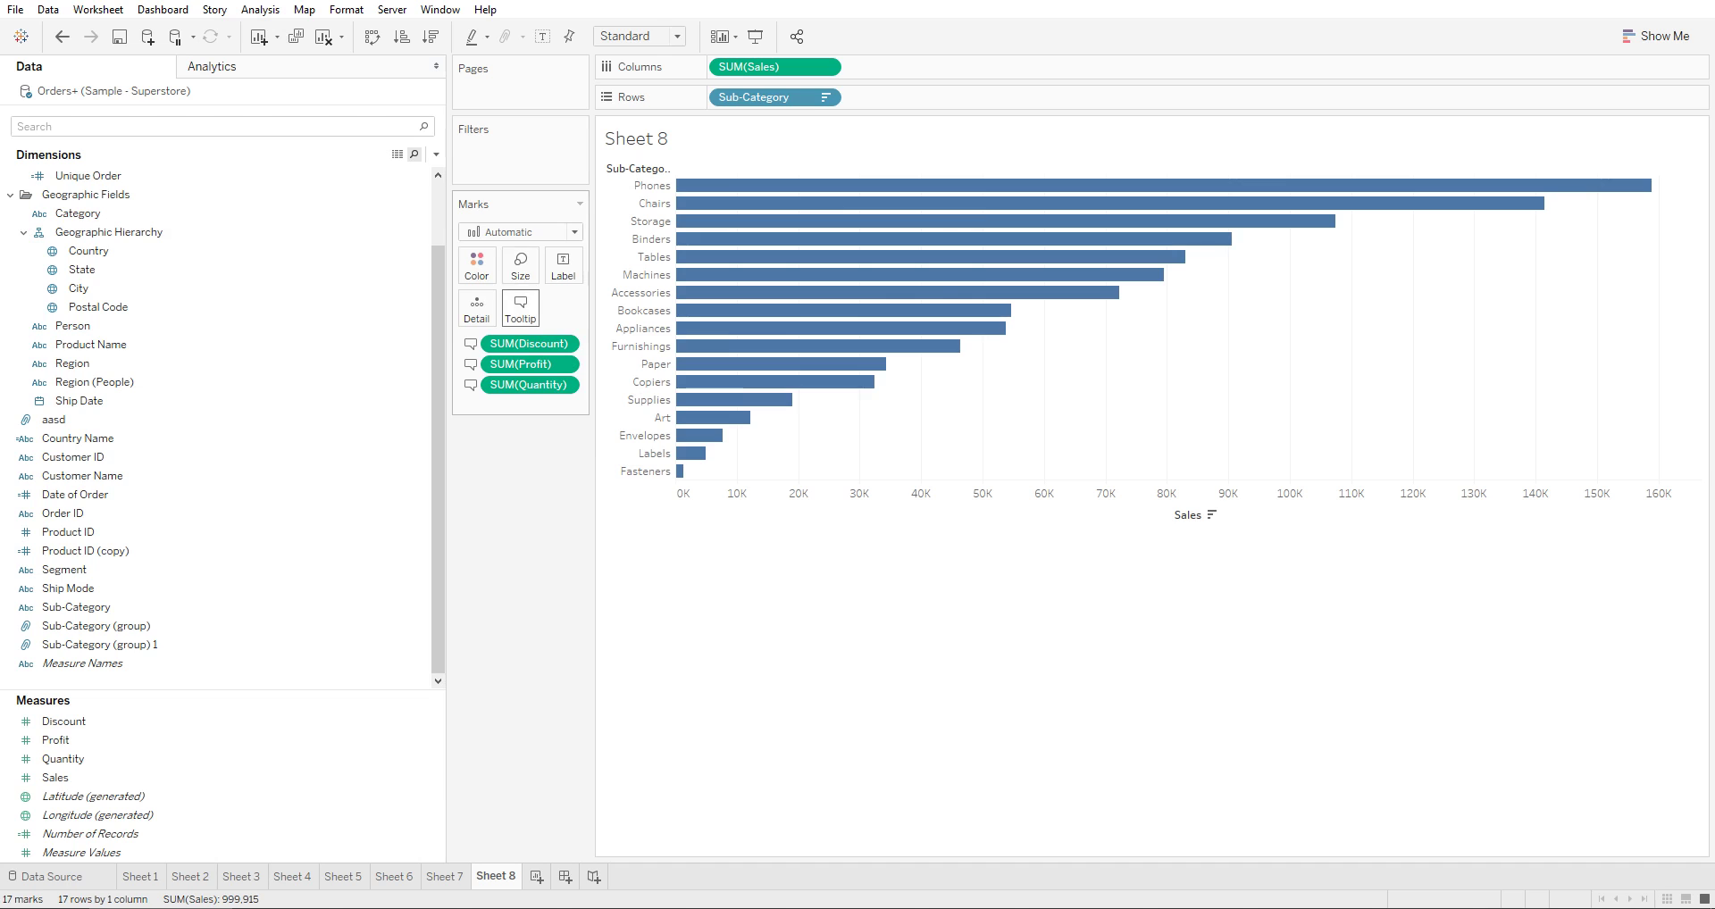
pyautogui.moveTo(737, 239)
pyautogui.click(521, 308)
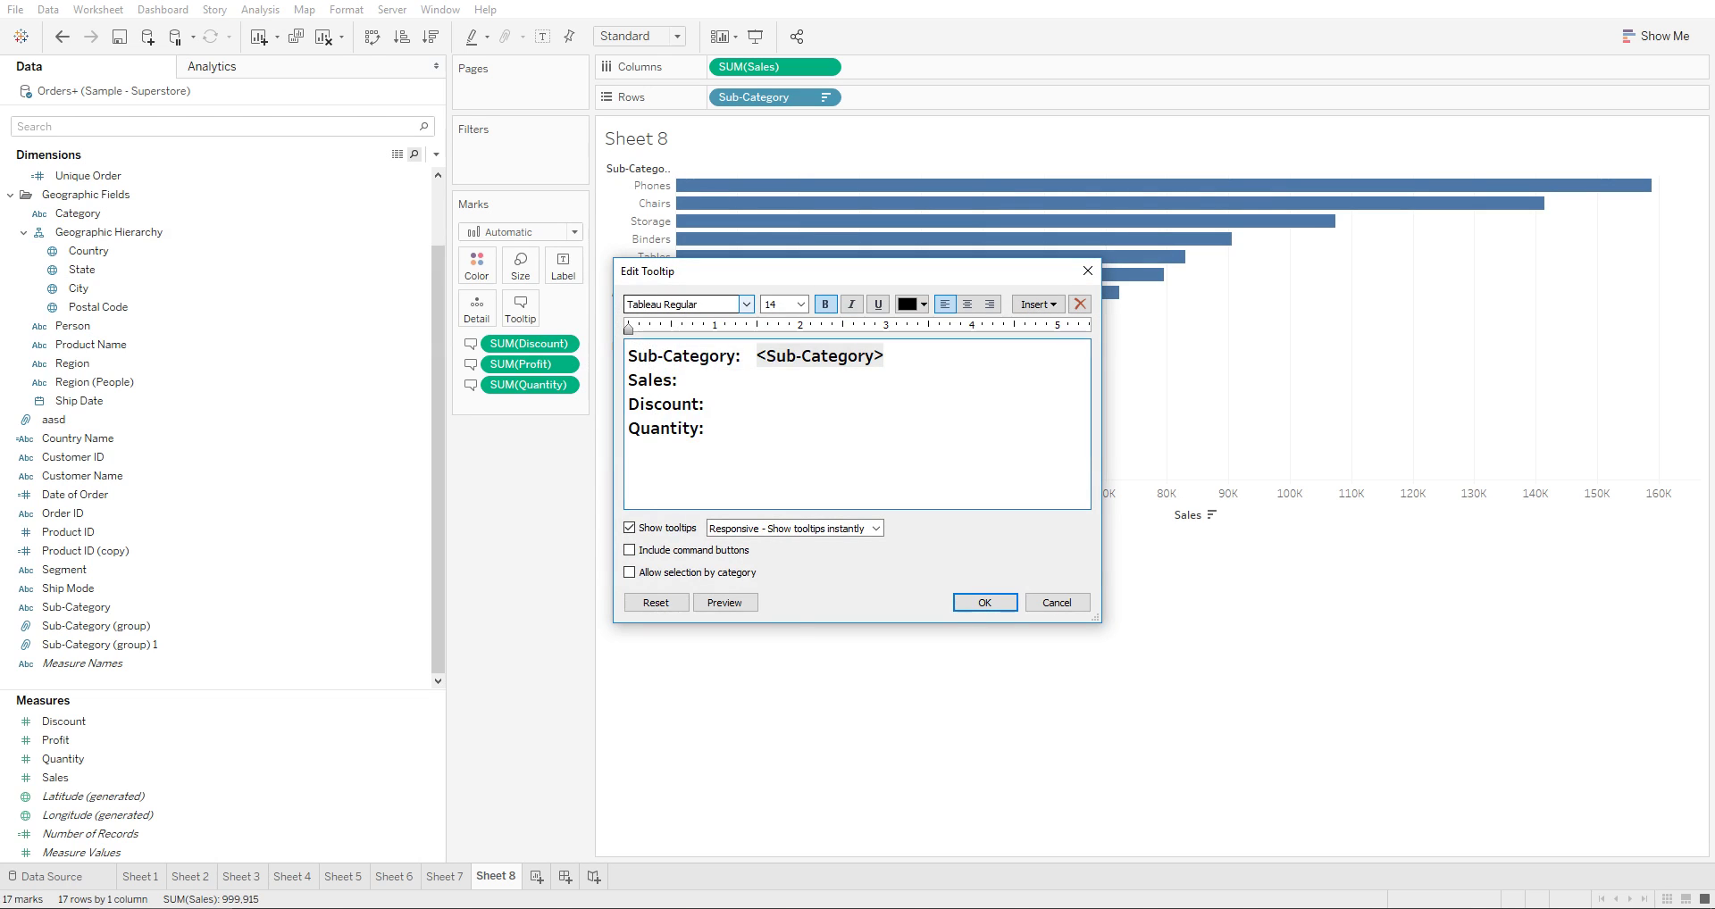
pyautogui.click(746, 304)
pyautogui.click(745, 304)
pyautogui.click(801, 304)
pyautogui.click(923, 304)
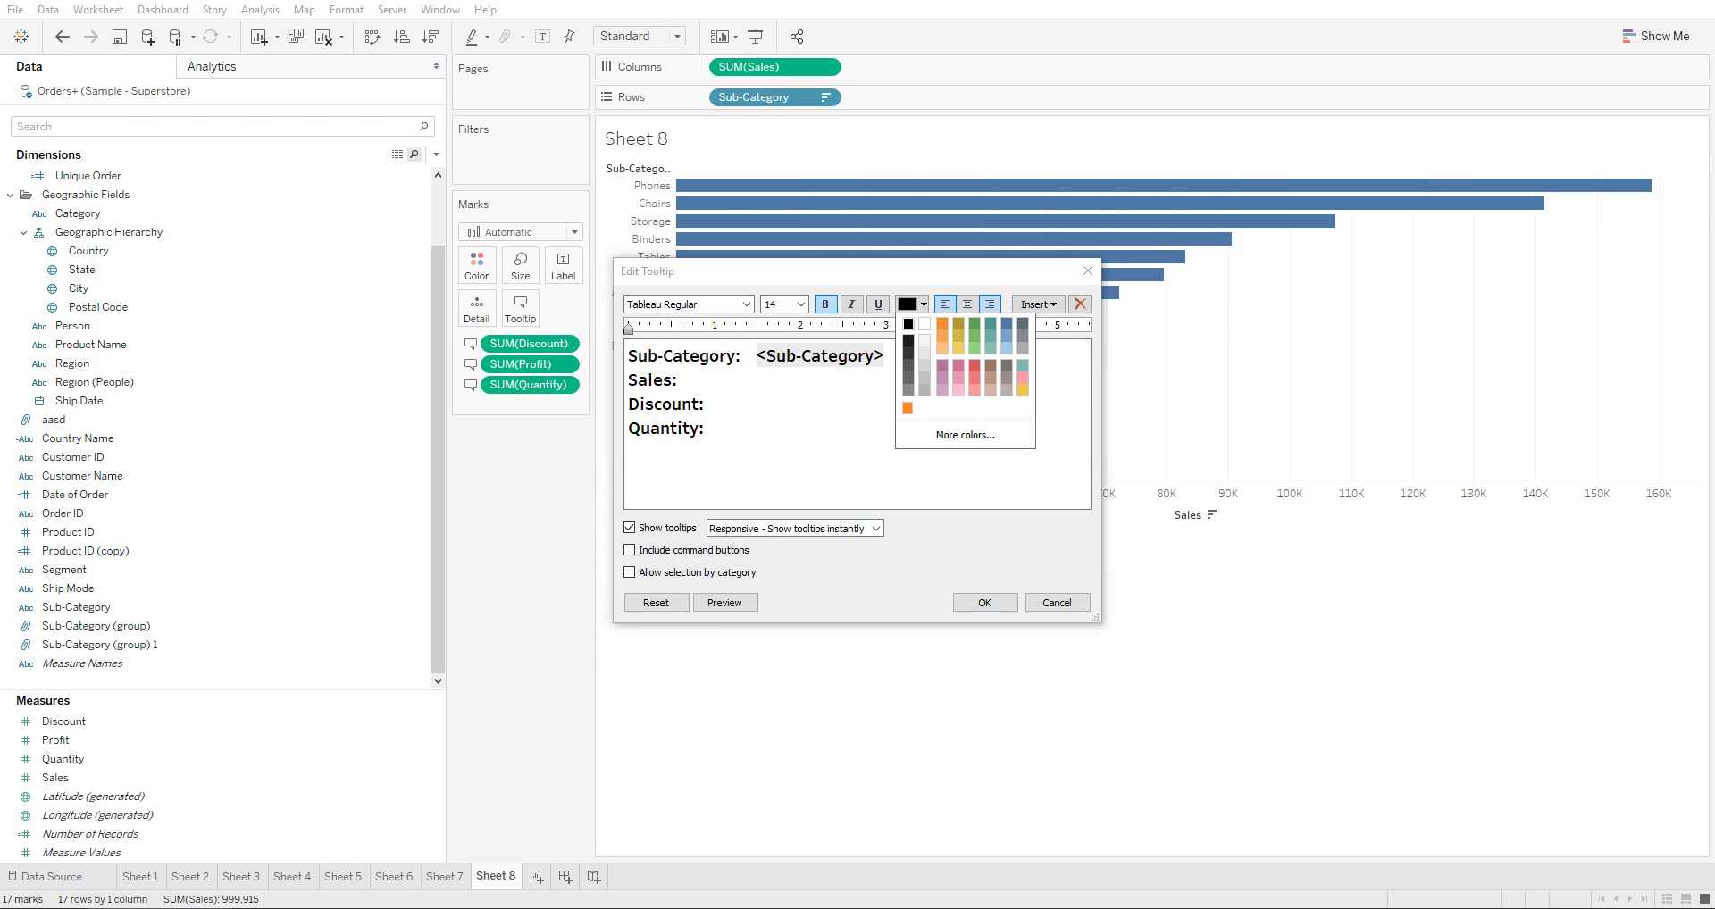
pyautogui.click(707, 404)
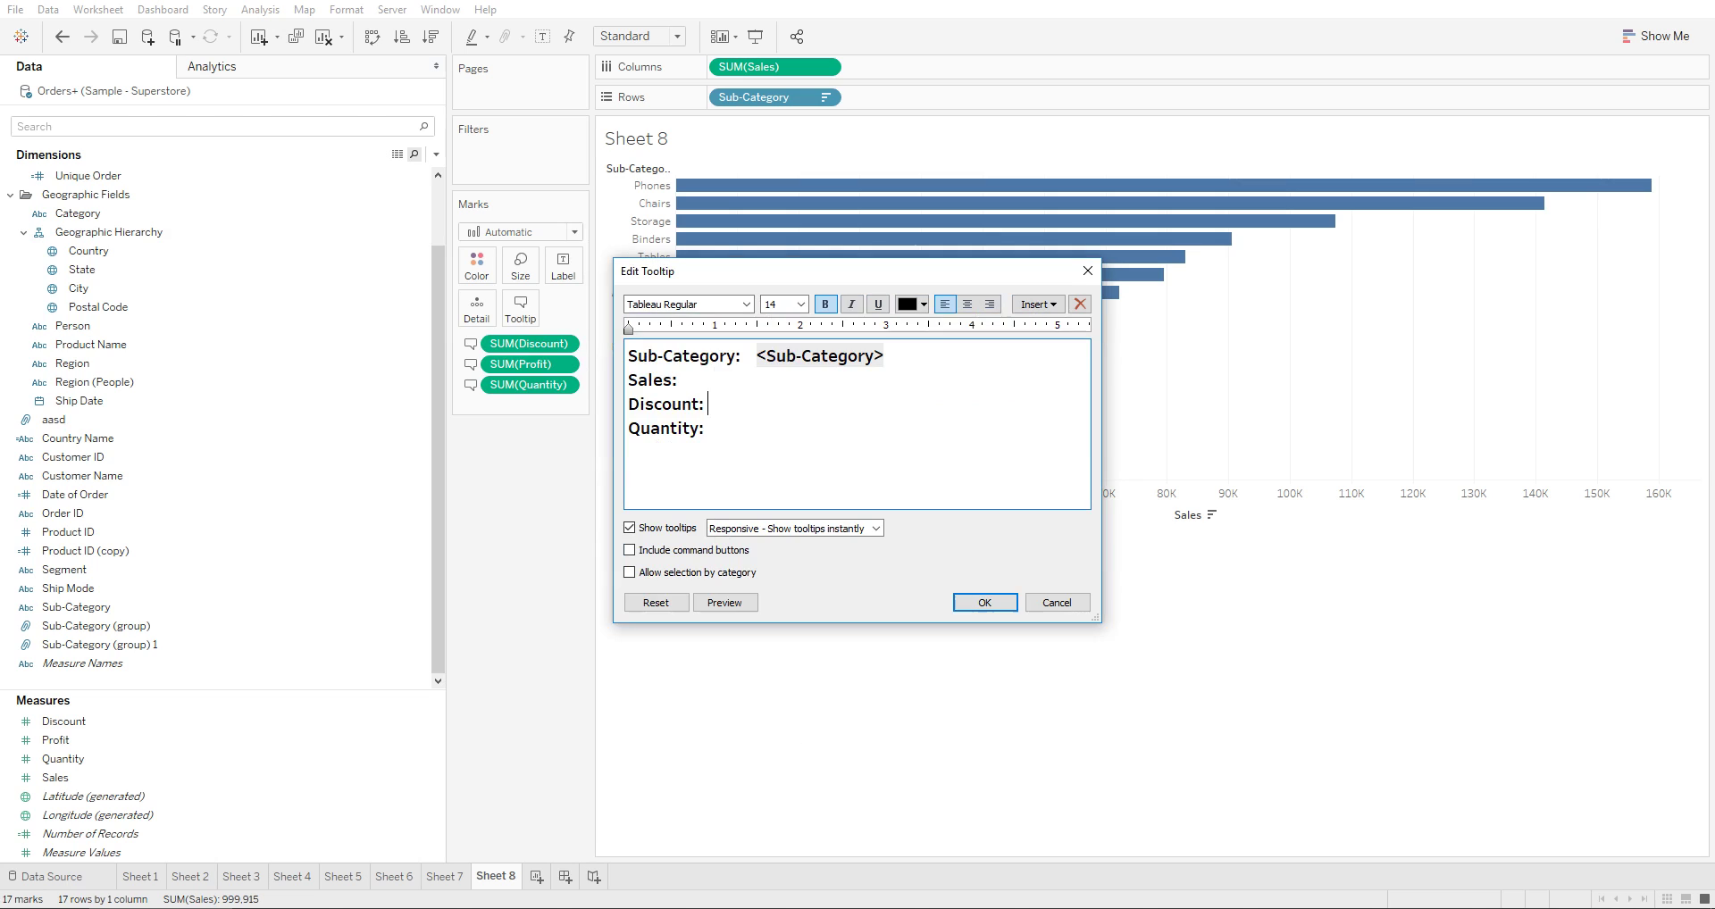
pyautogui.hotkey('ctrl', 'a')
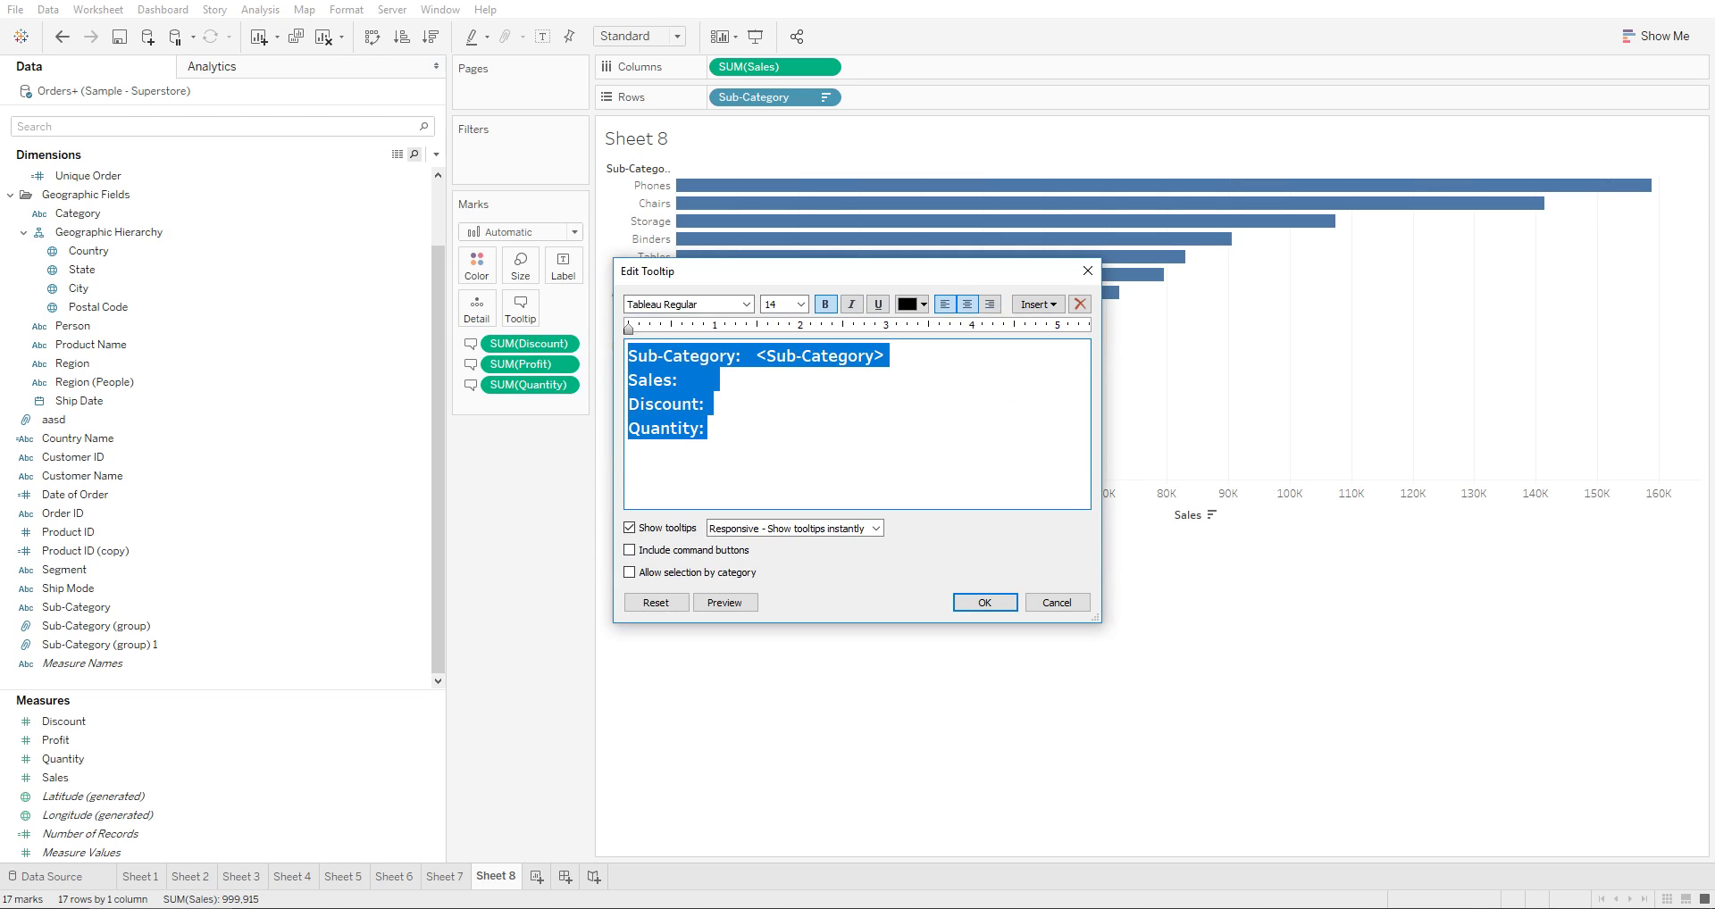
pyautogui.click(708, 404)
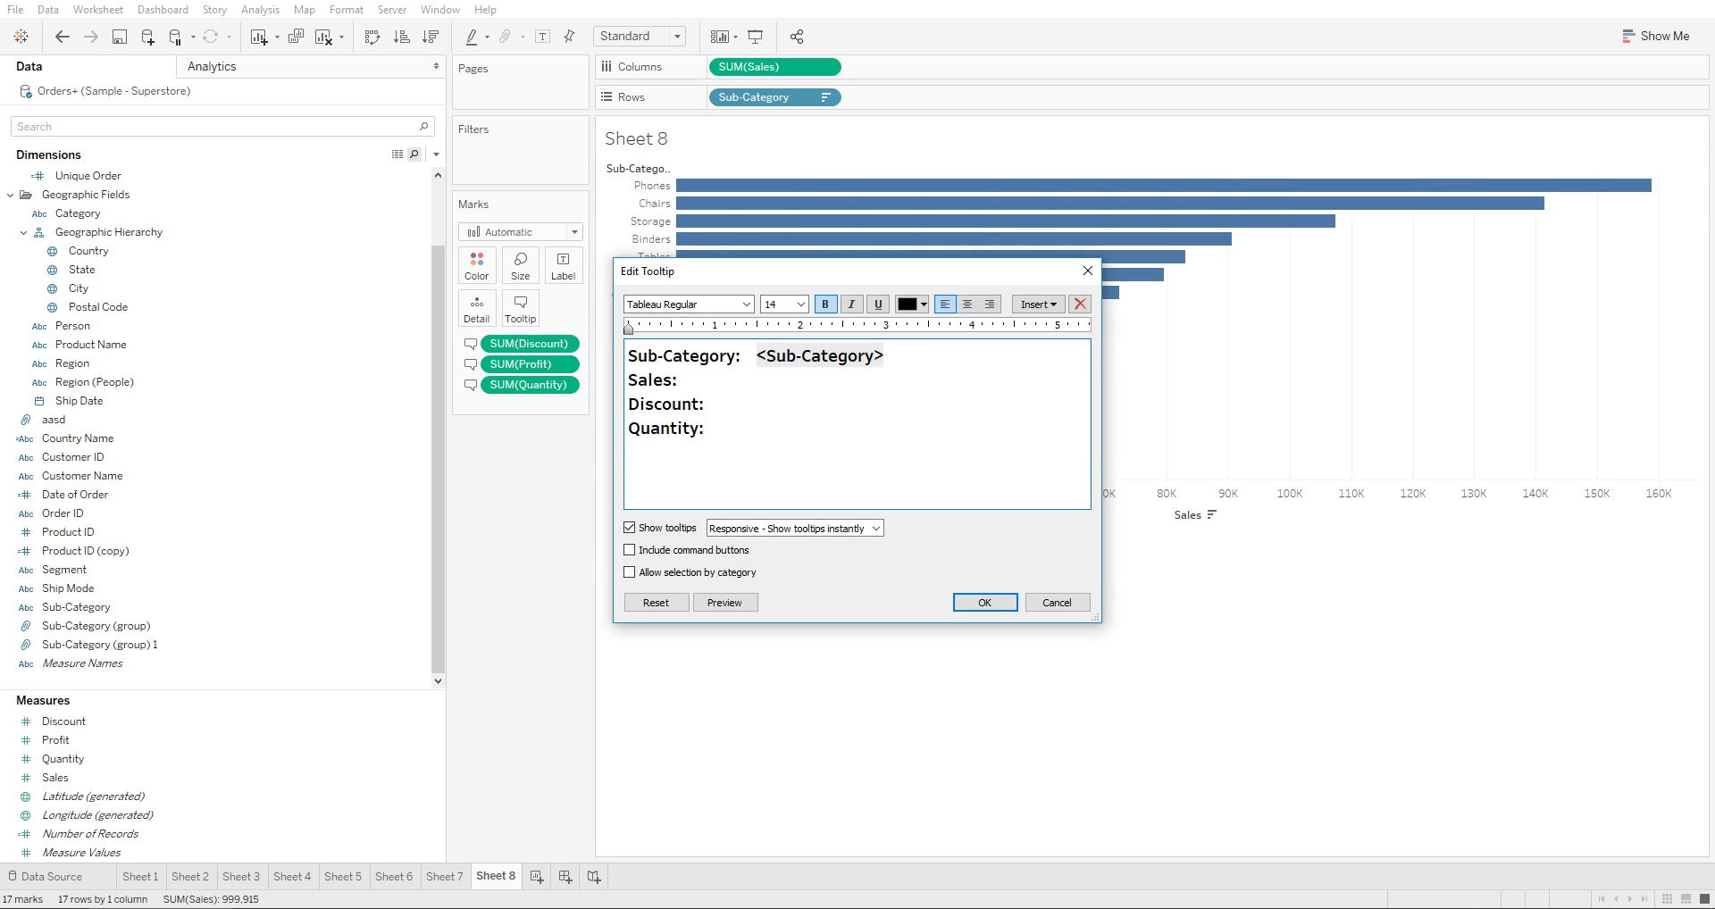
# - Insert the SUM(Sales), SUM(Discount) and SUM(Quantity) fields after their matching labels in the tooltip text
pyautogui.click(714, 380)
pyautogui.click(1038, 305)
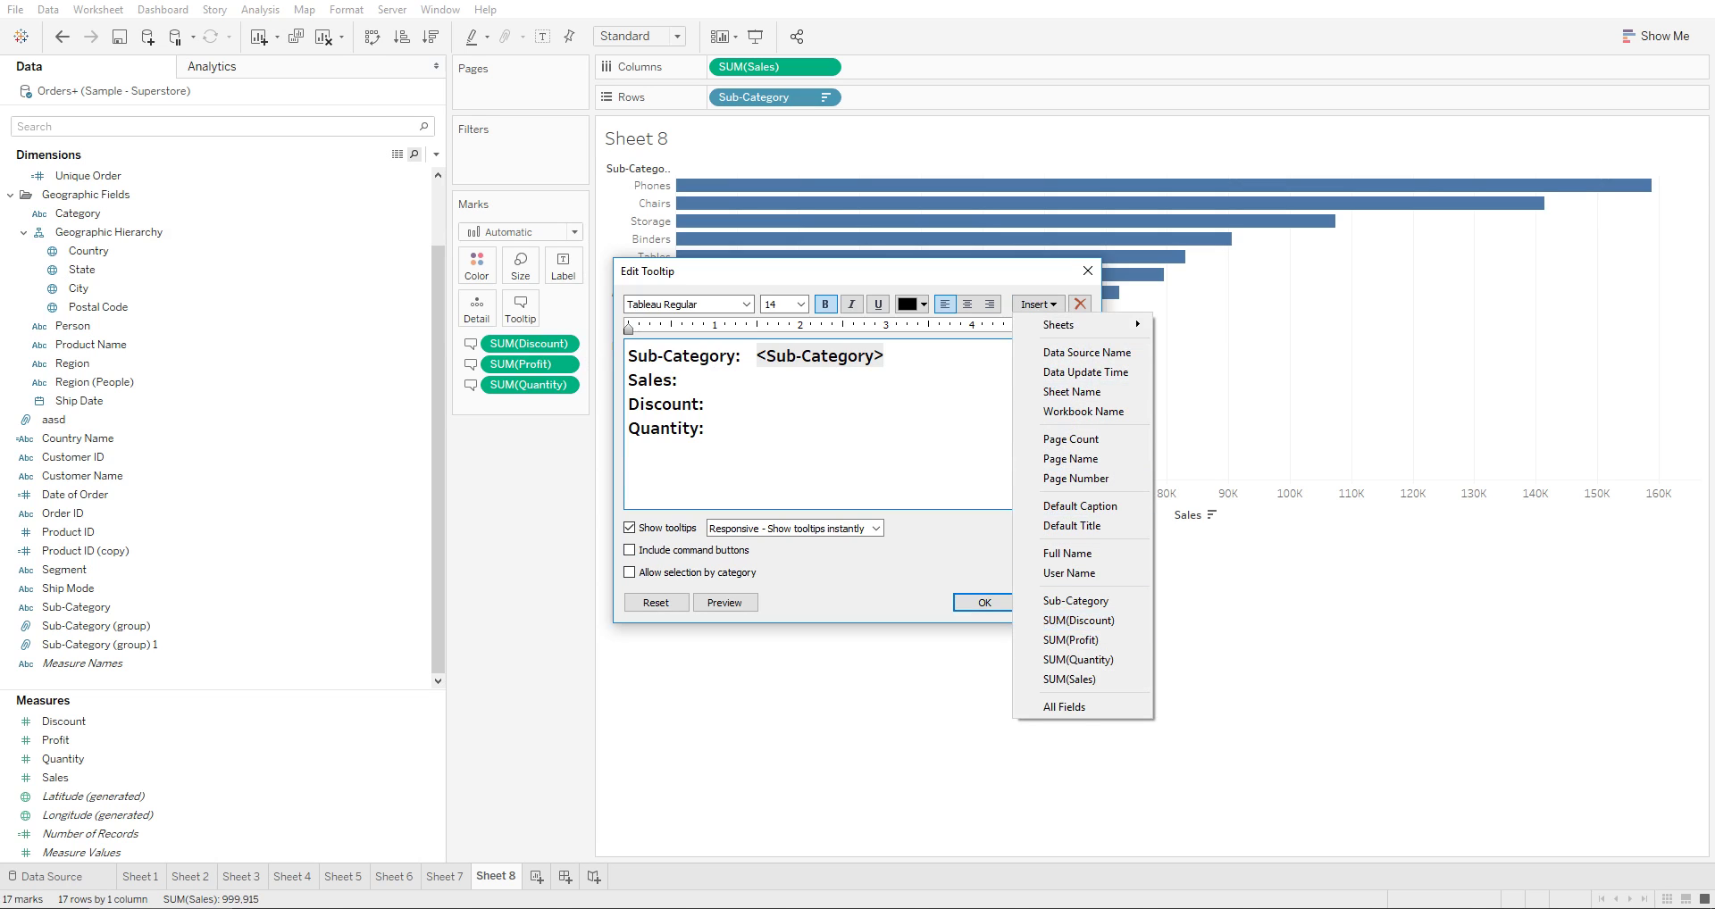
pyautogui.click(1069, 678)
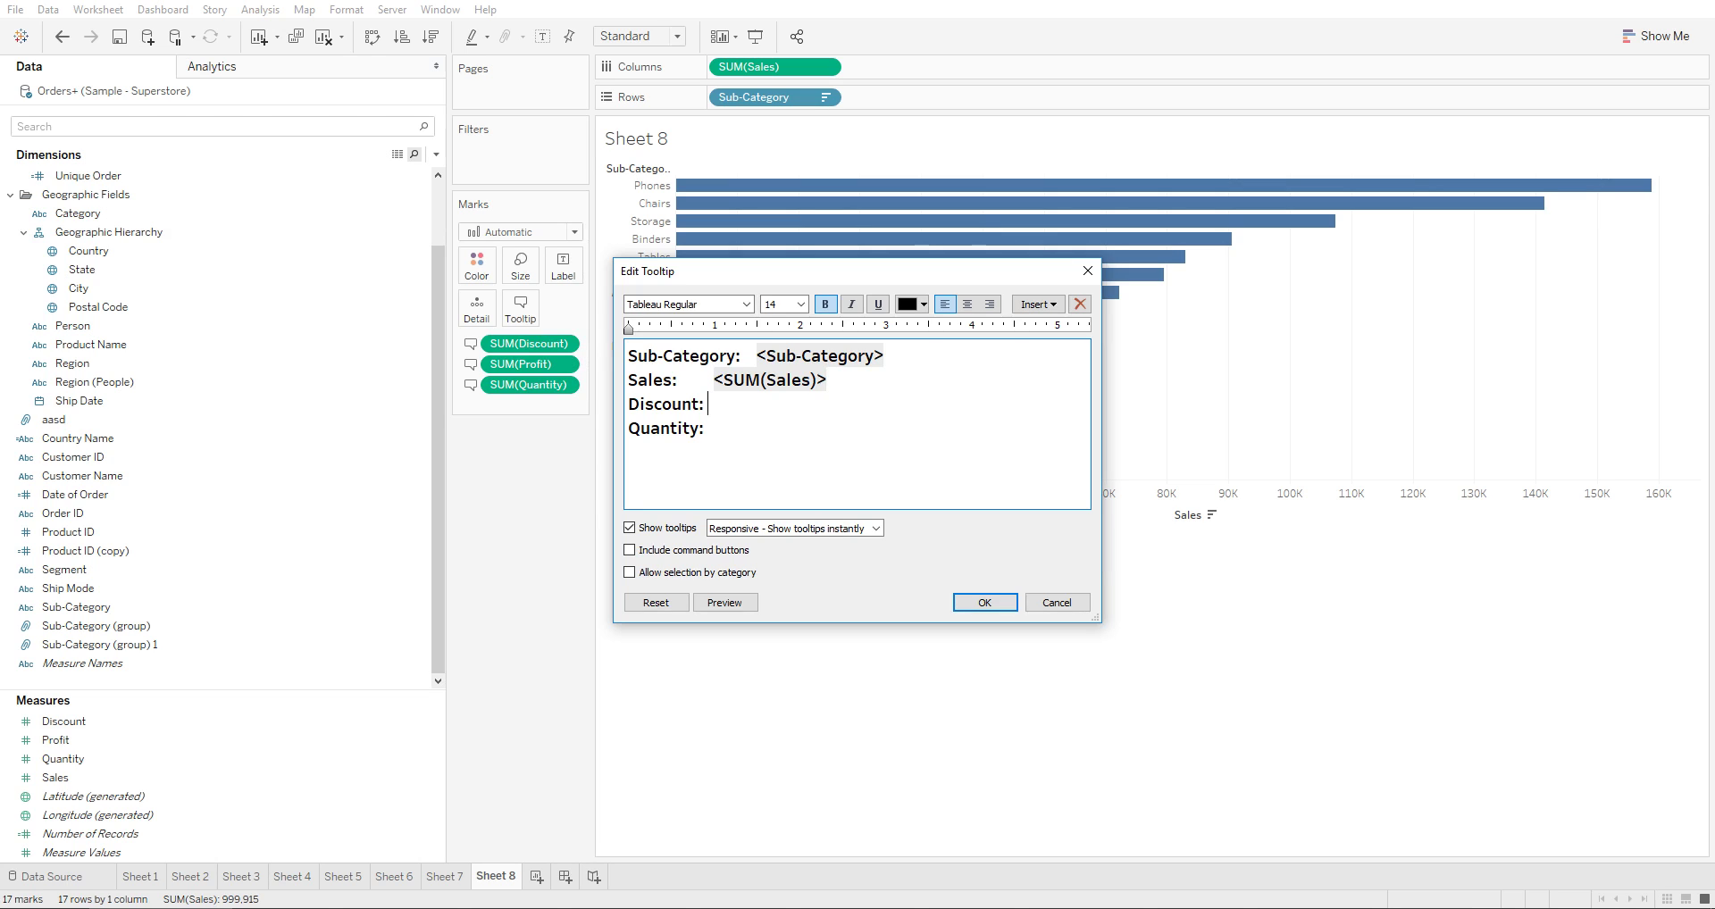
pyautogui.click(1038, 304)
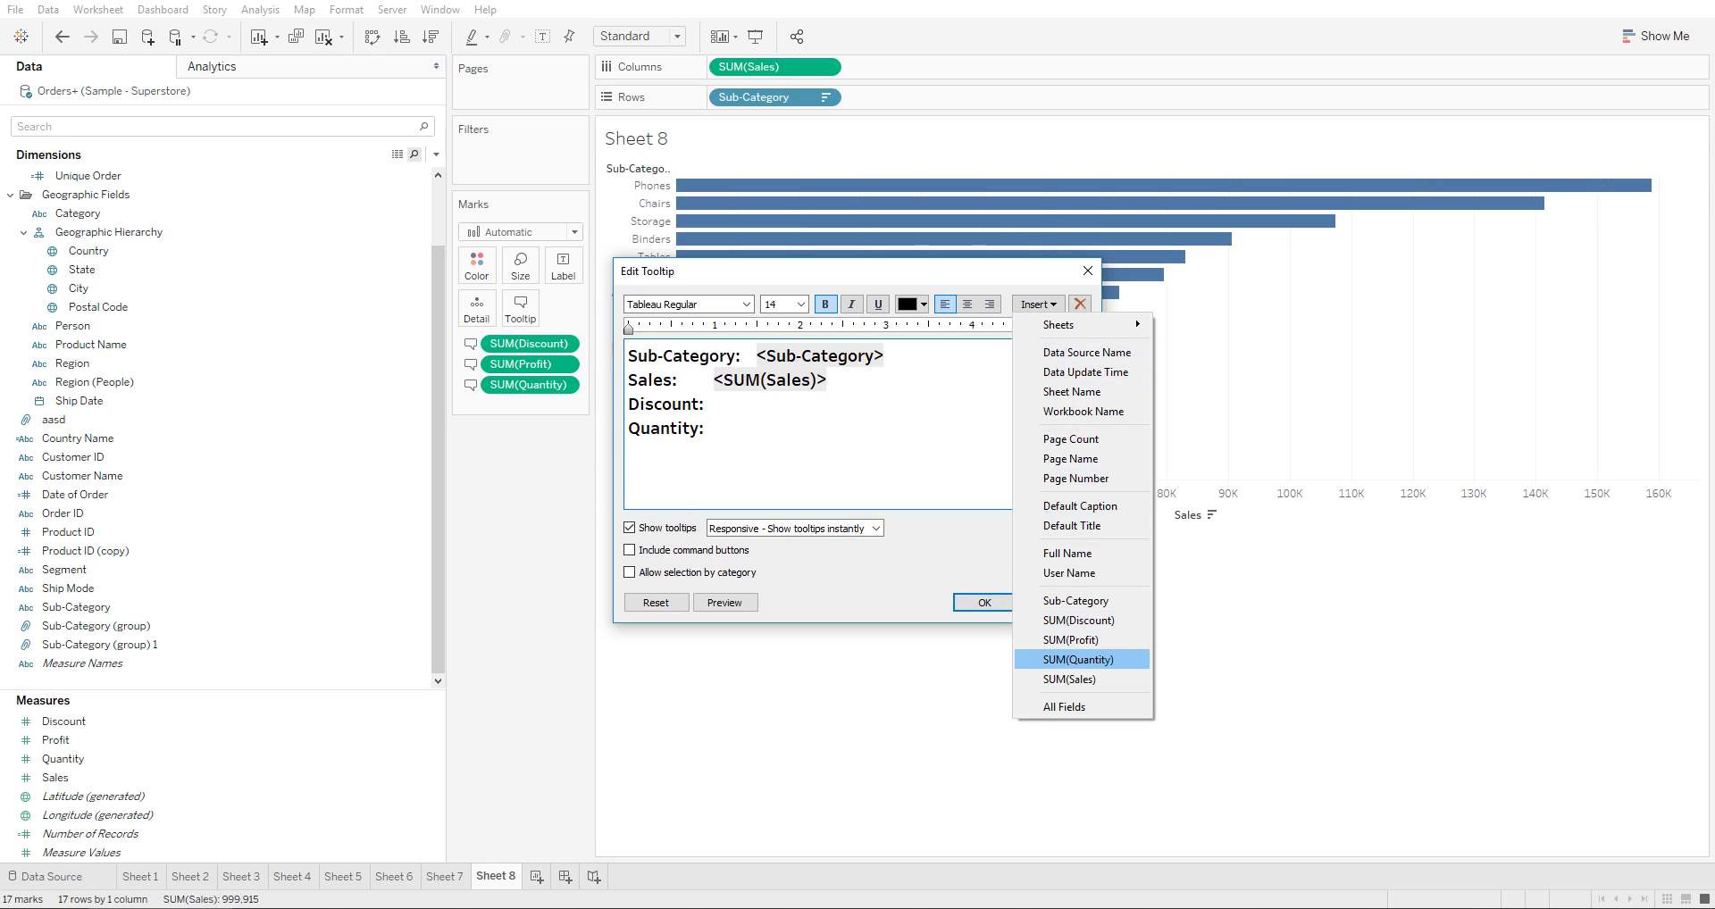
pyautogui.click(1069, 620)
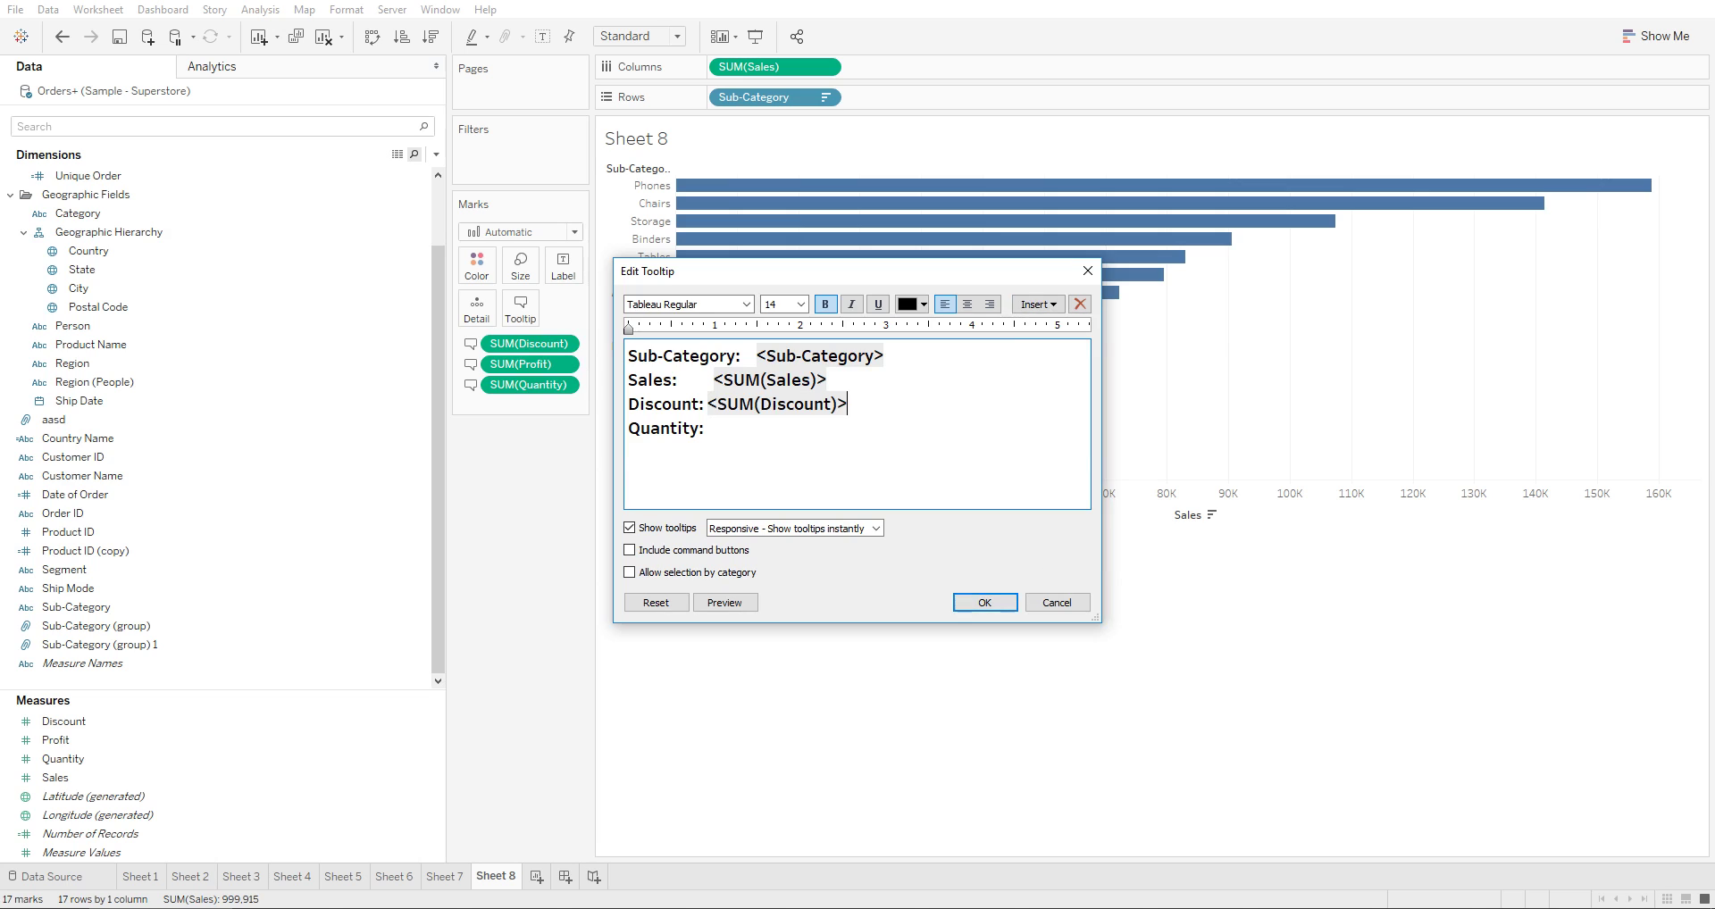
pyautogui.click(715, 428)
pyautogui.click(708, 428)
pyautogui.click(1036, 305)
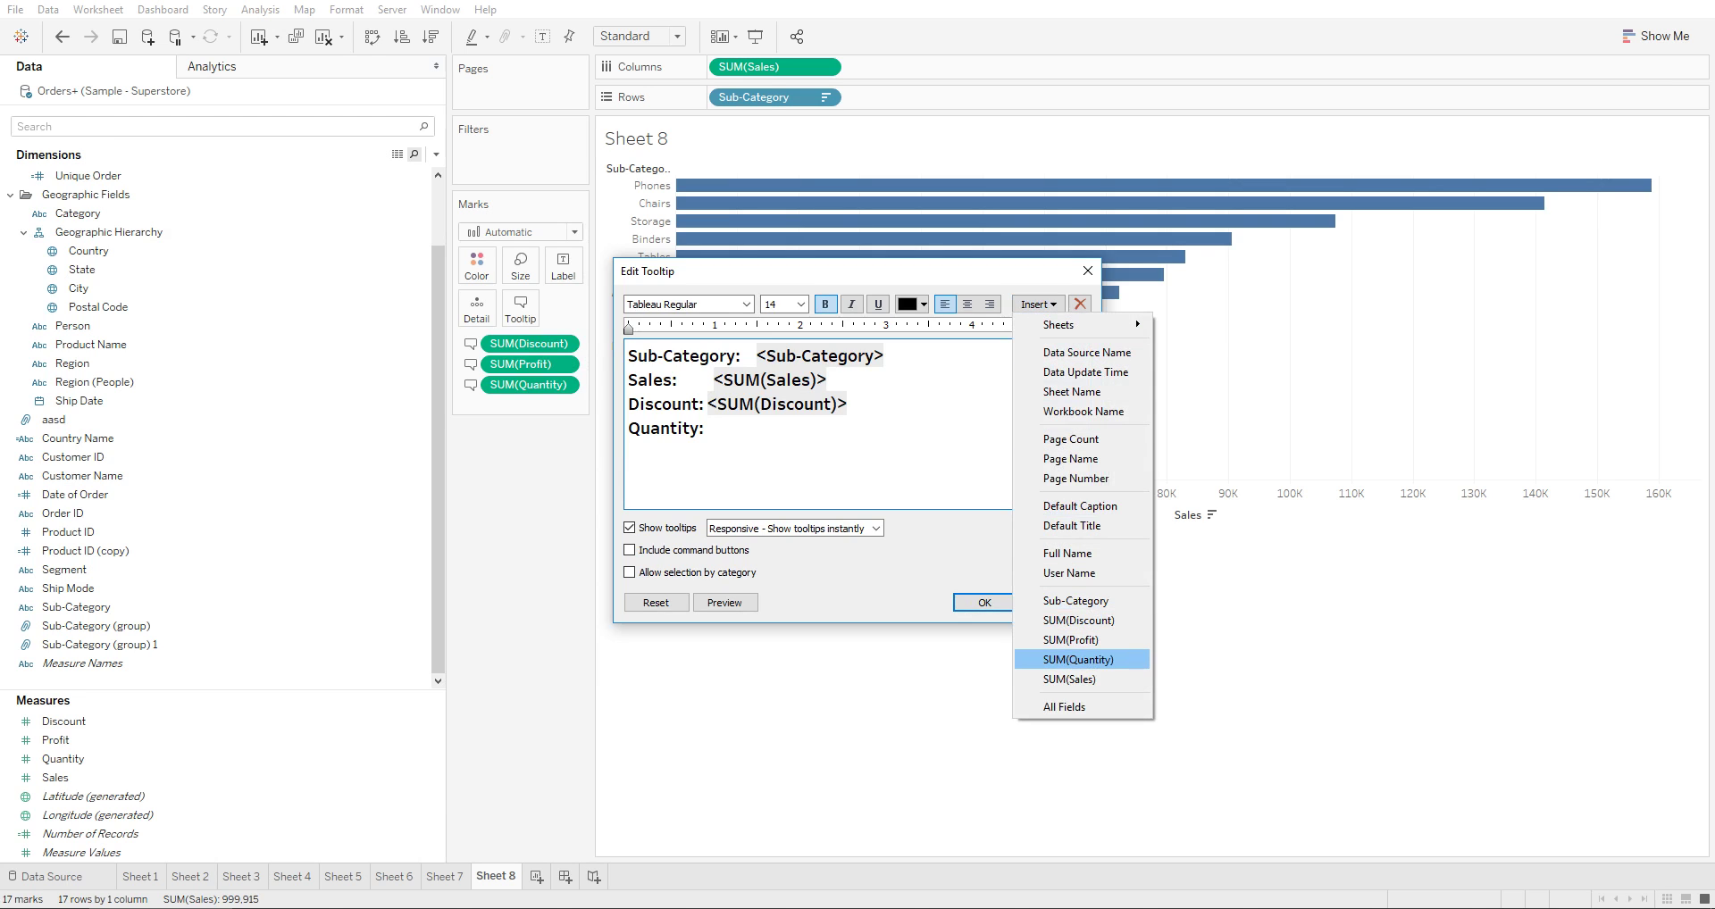
pyautogui.click(1071, 659)
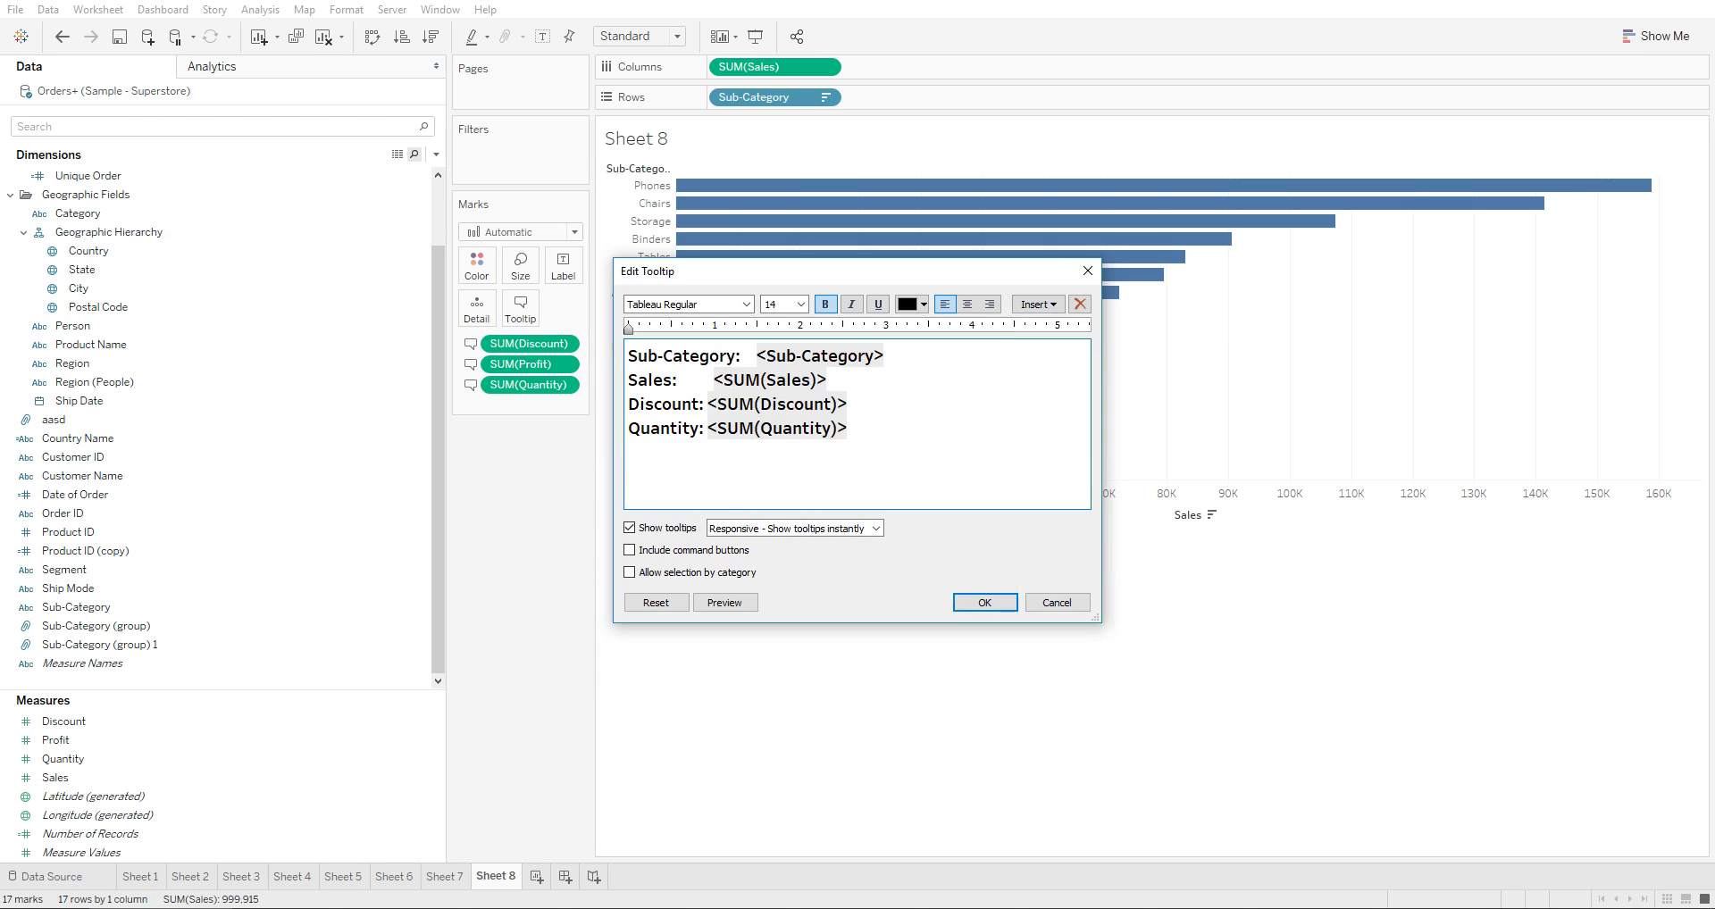
# - Add a new "Profit:" line below Quantity in the tooltip, followed by the SUM(Profit) field
pyautogui.press('Return')
pyautogui.write('Profit:')
pyautogui.click(1038, 305)
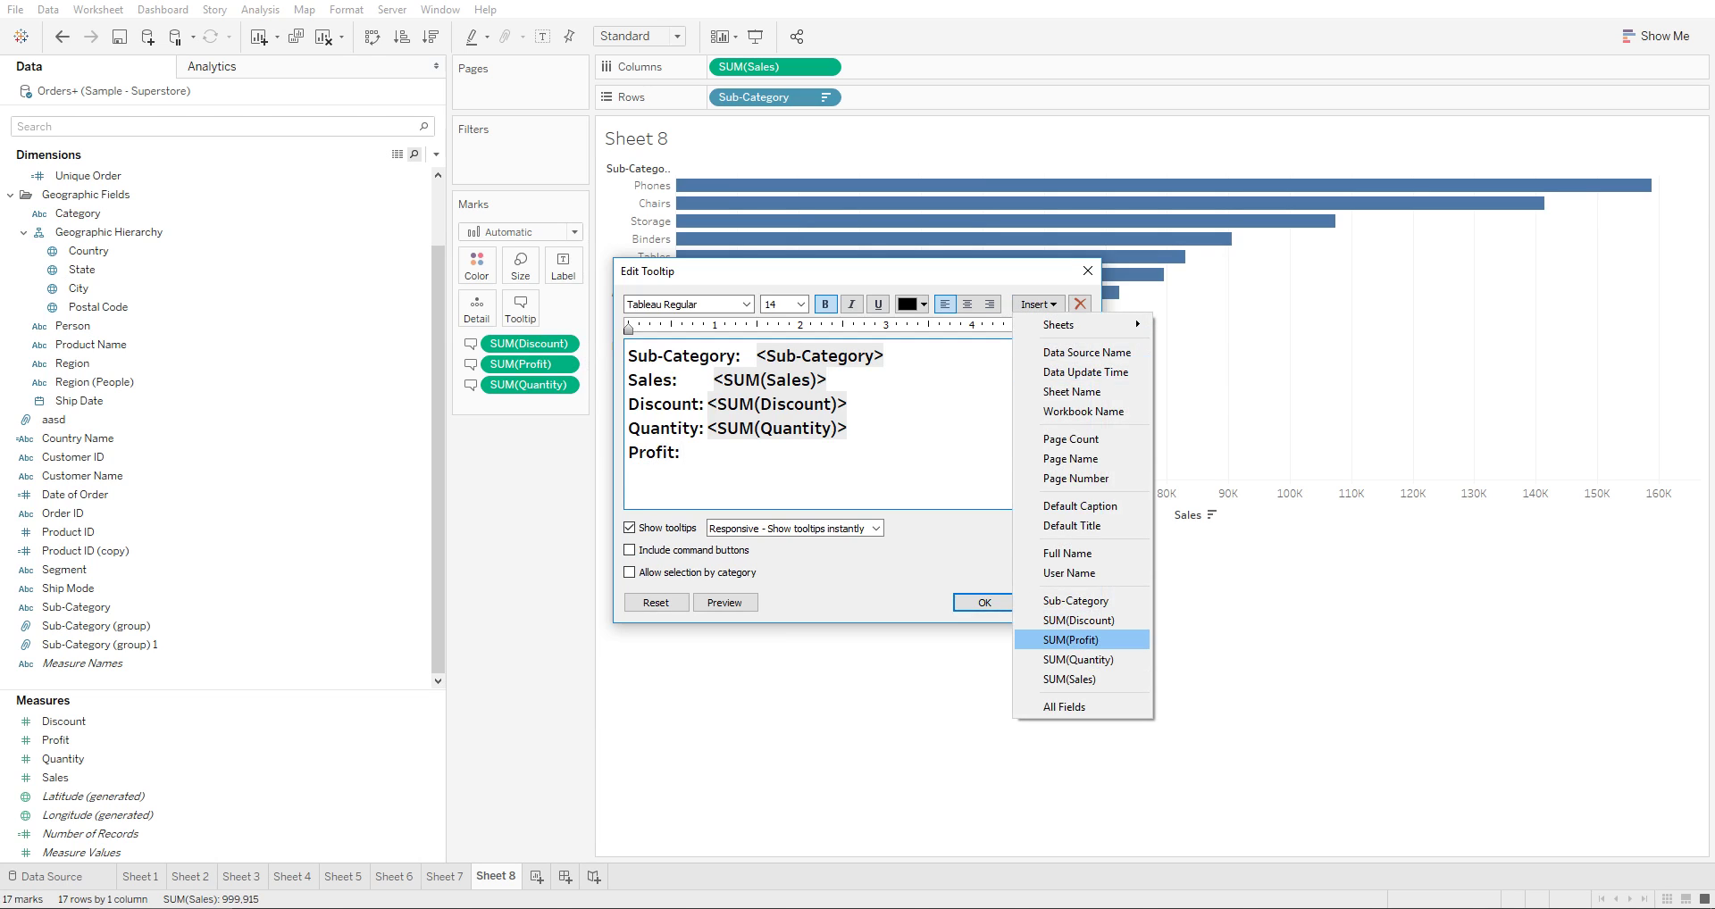
pyautogui.click(1071, 639)
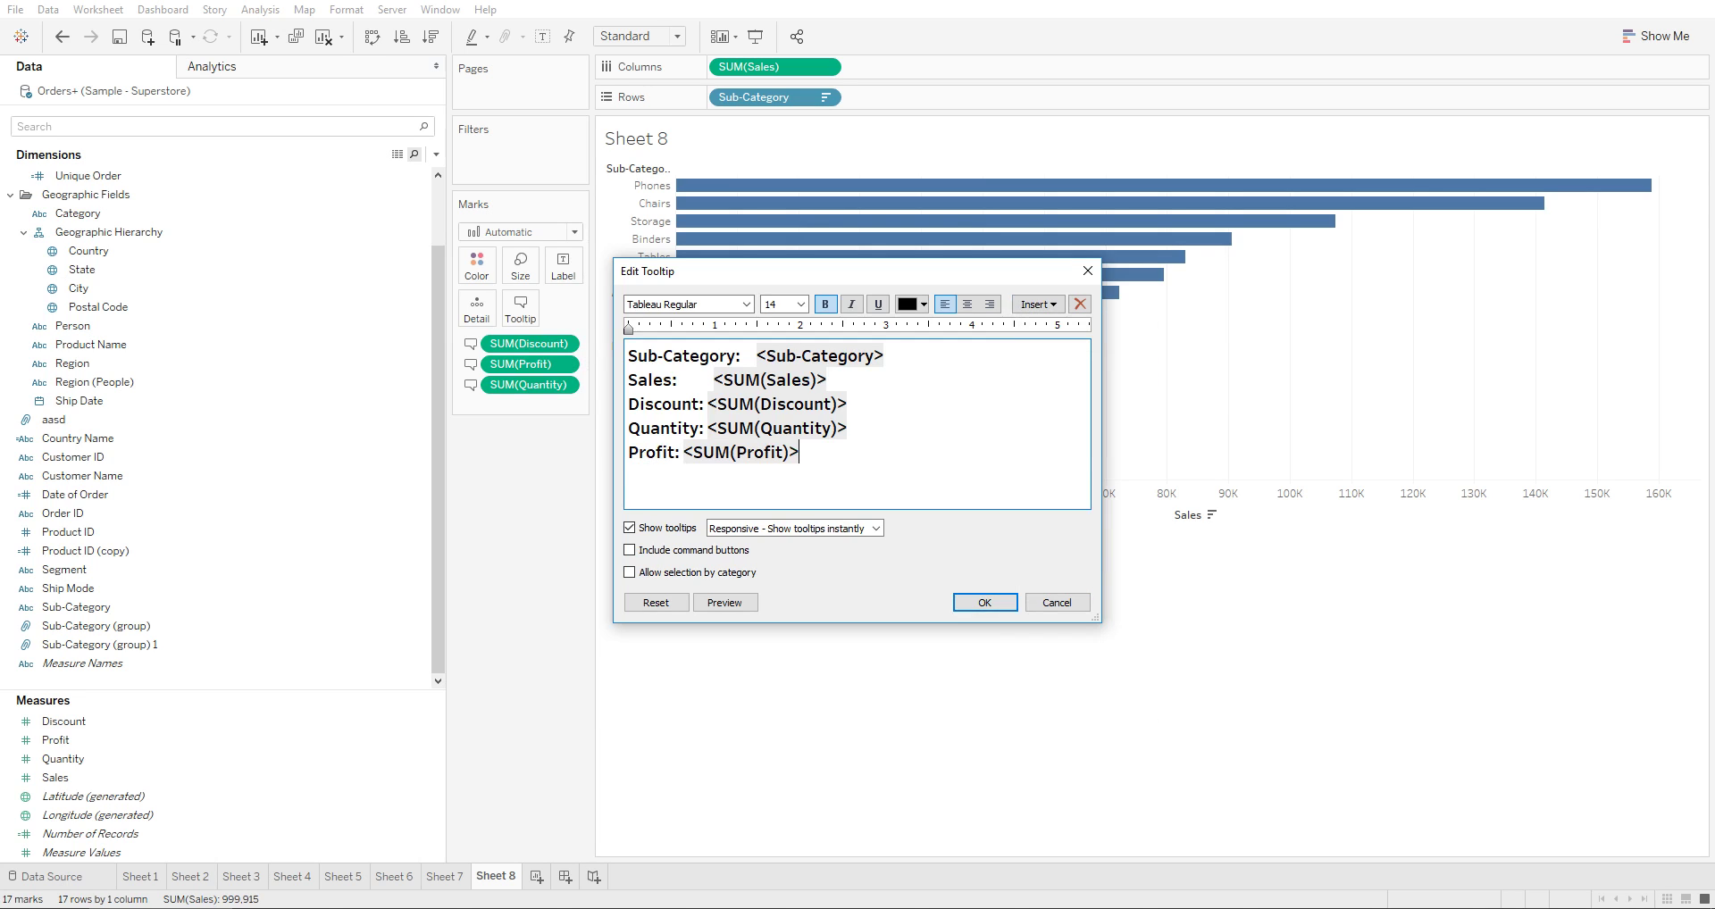
# - Leave a blank line below Profit and insert the Workbook Name and Sheet Name fields on separate lines
pyautogui.press('Return')
pyautogui.press('Return')
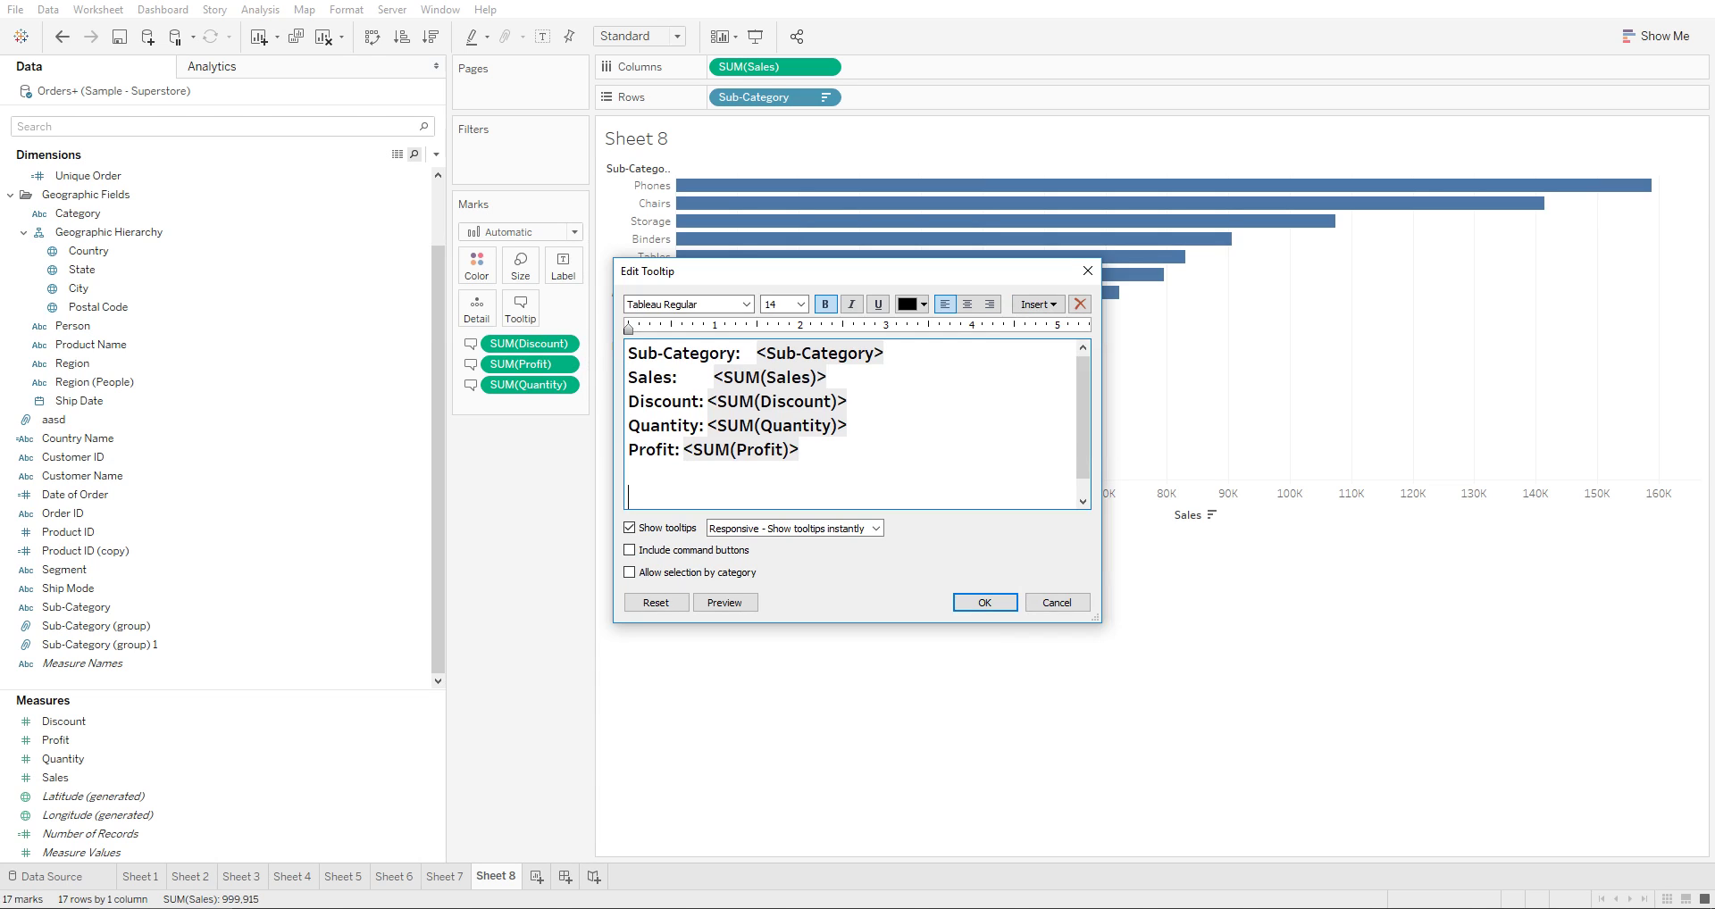
pyautogui.click(1037, 304)
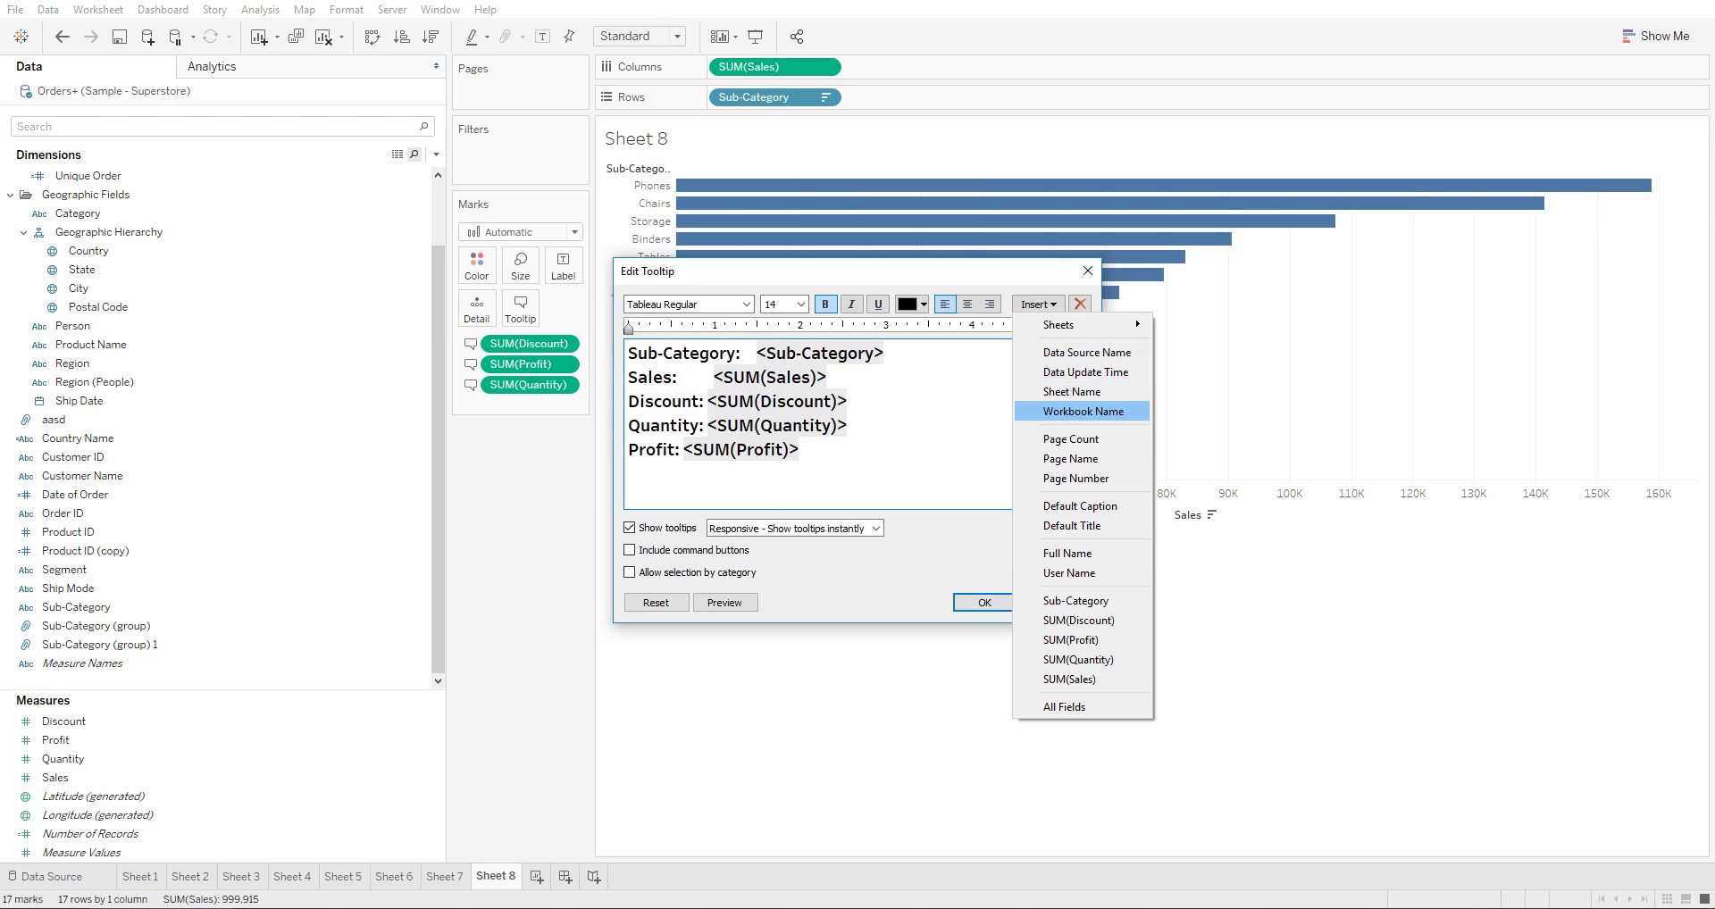
pyautogui.click(1083, 411)
pyautogui.press('Return')
pyautogui.click(1038, 304)
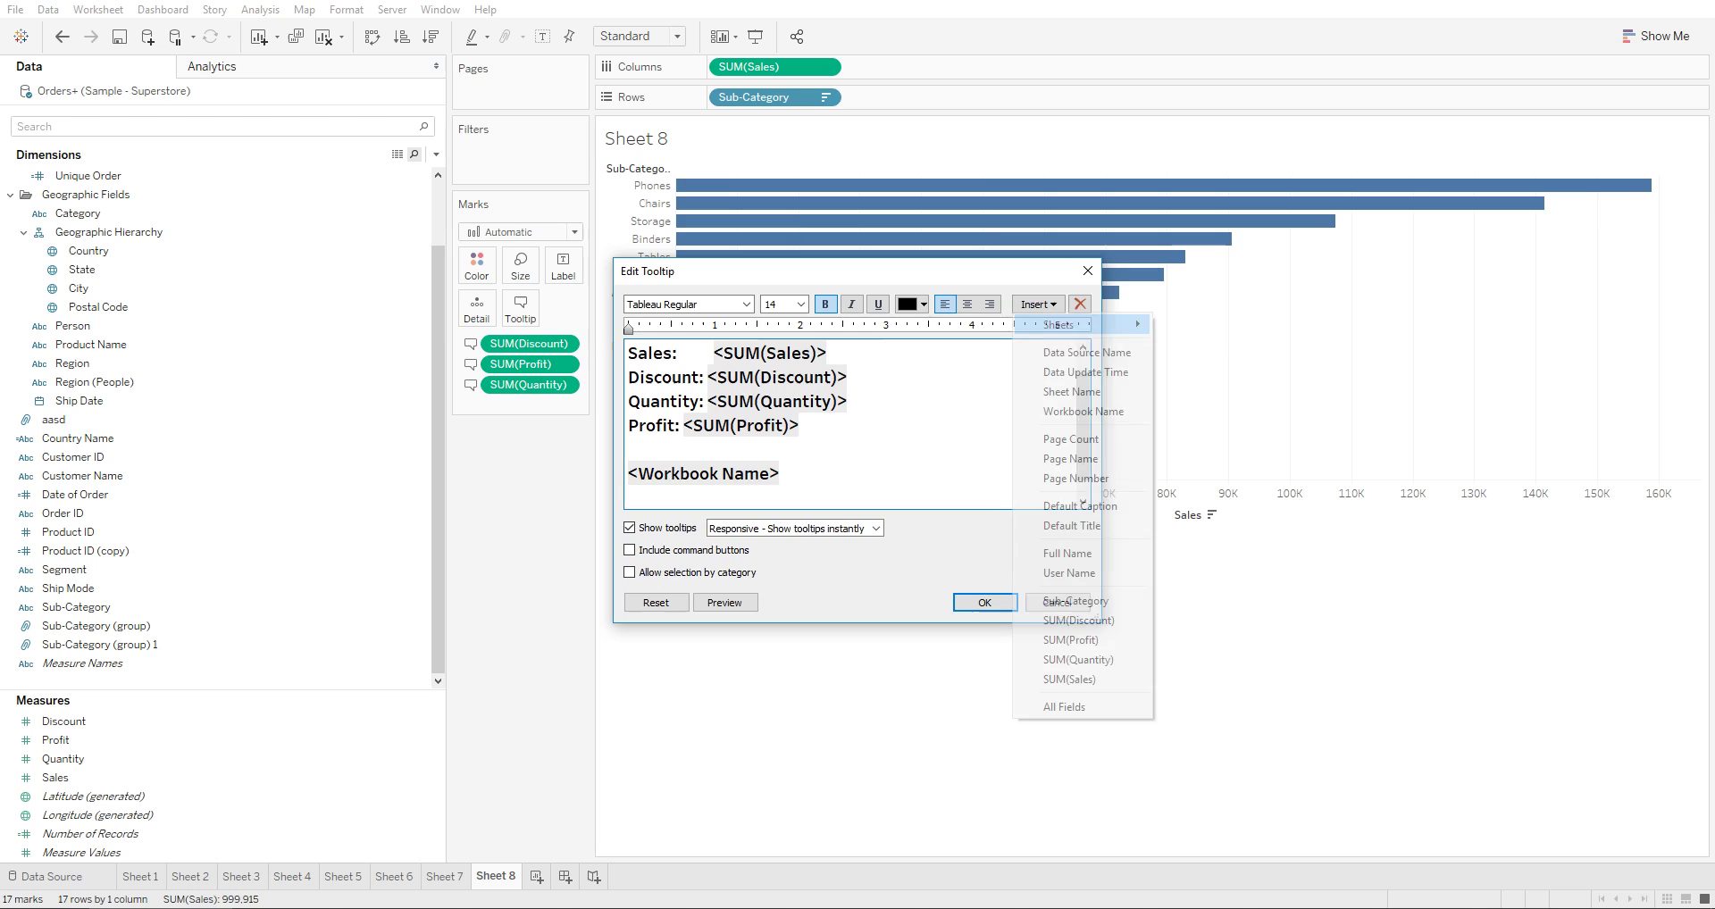
pyautogui.click(1080, 389)
pyautogui.press('Return')
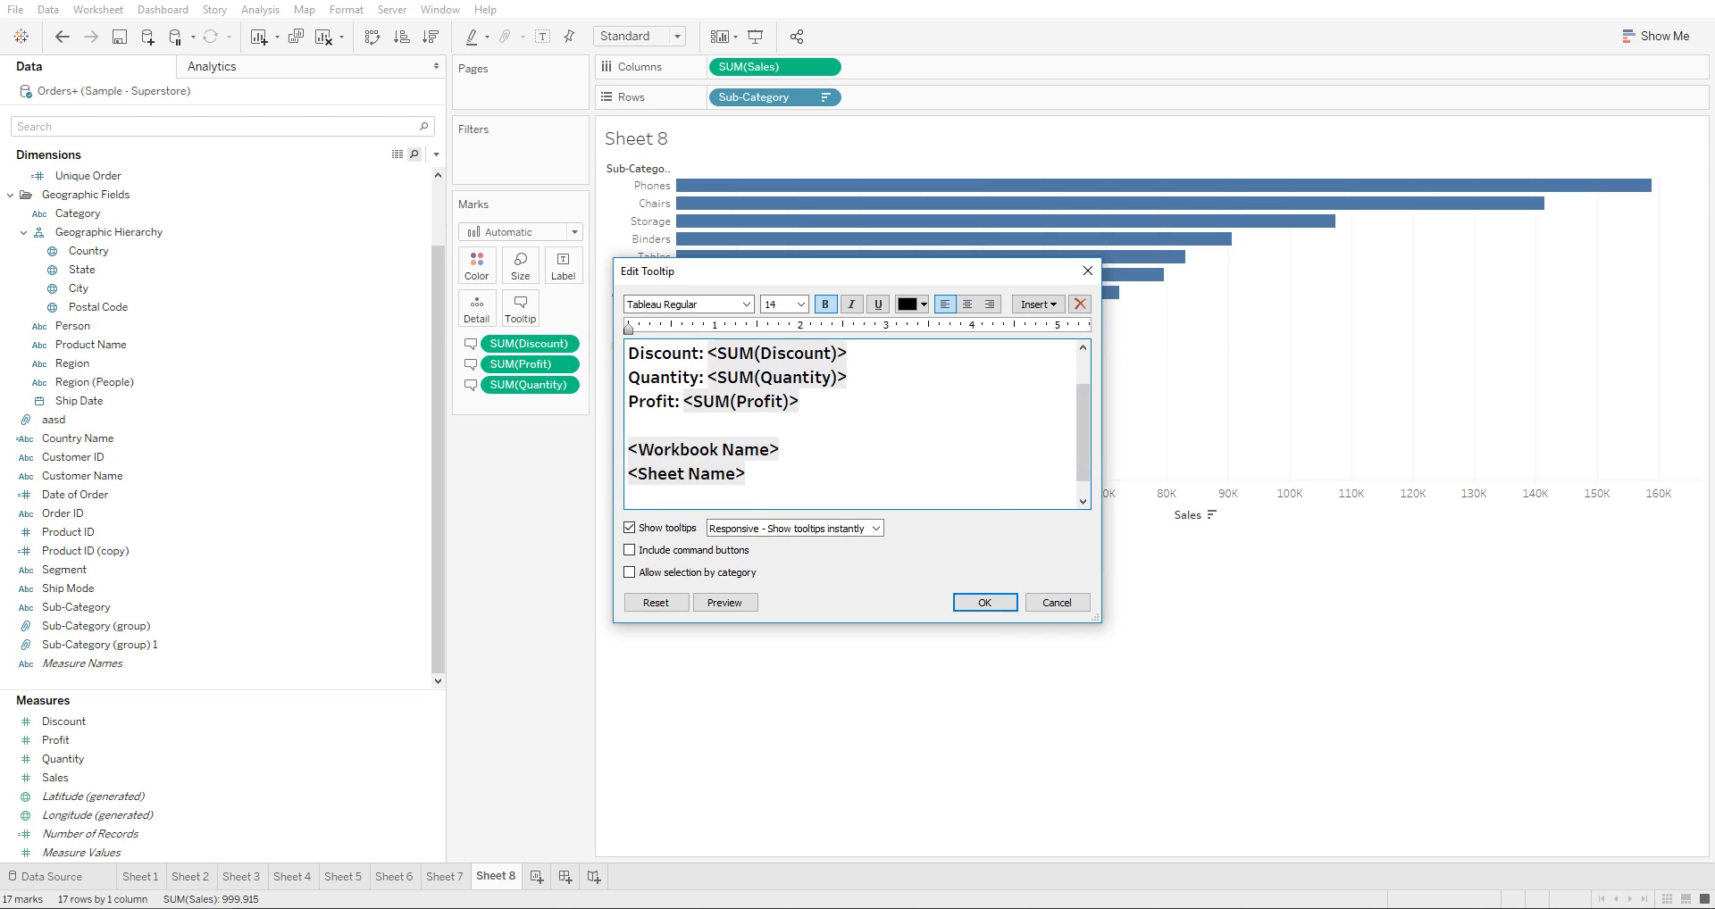
pyautogui.click(1037, 304)
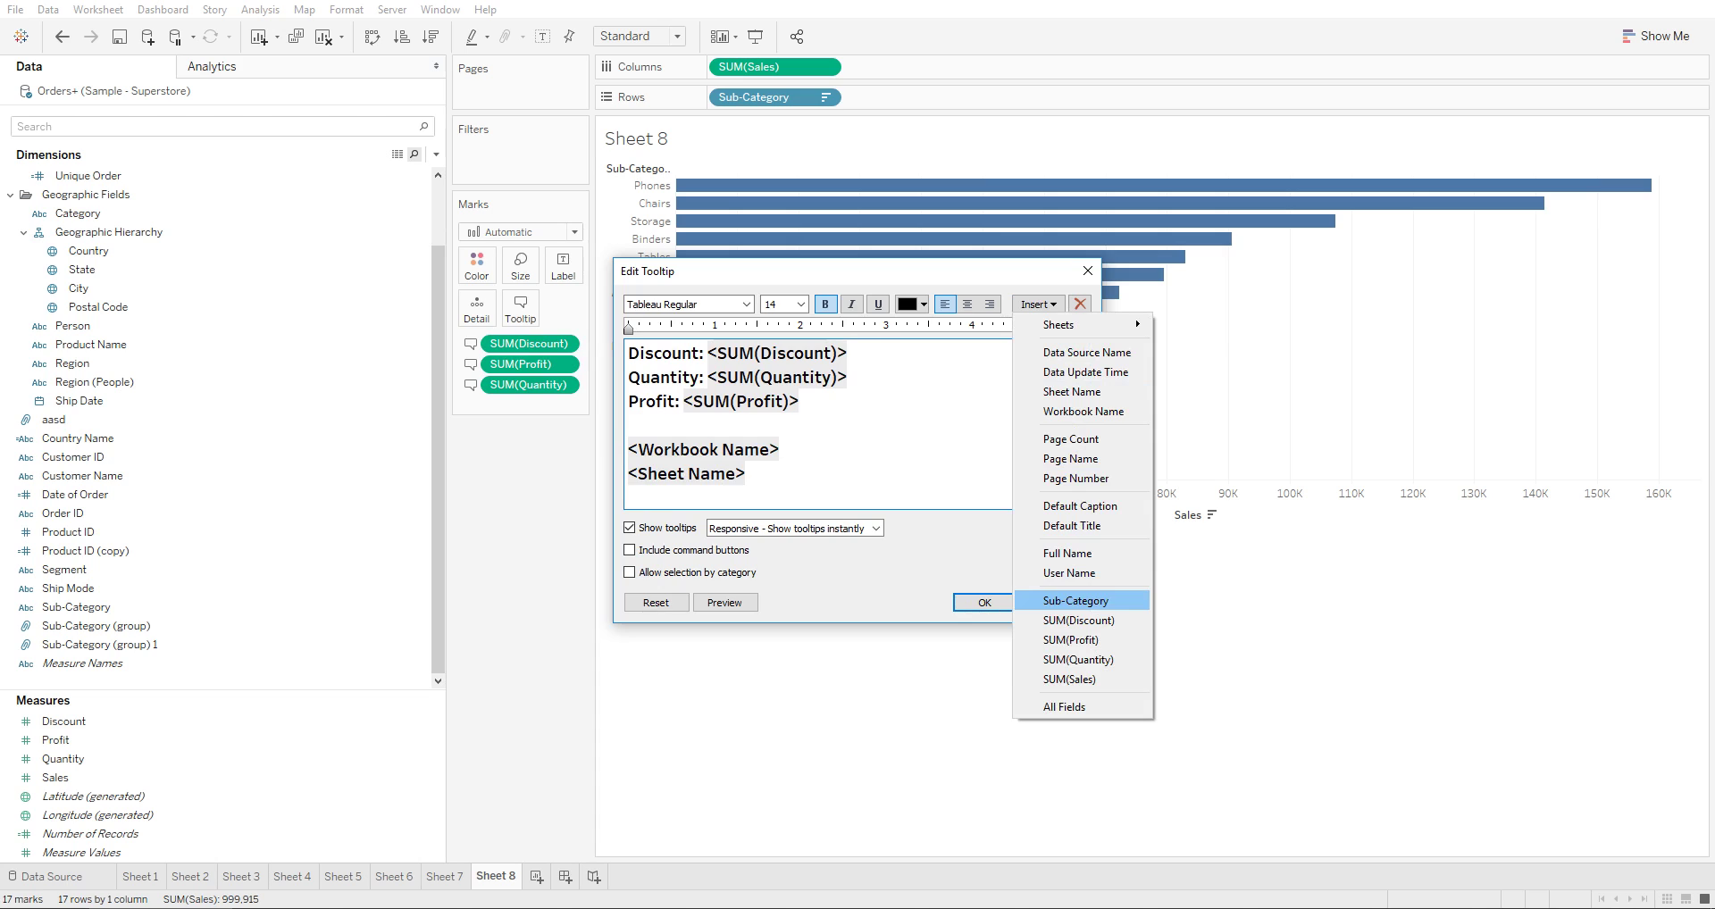
pyautogui.press('Escape')
pyautogui.scroll(1, 849, 424)
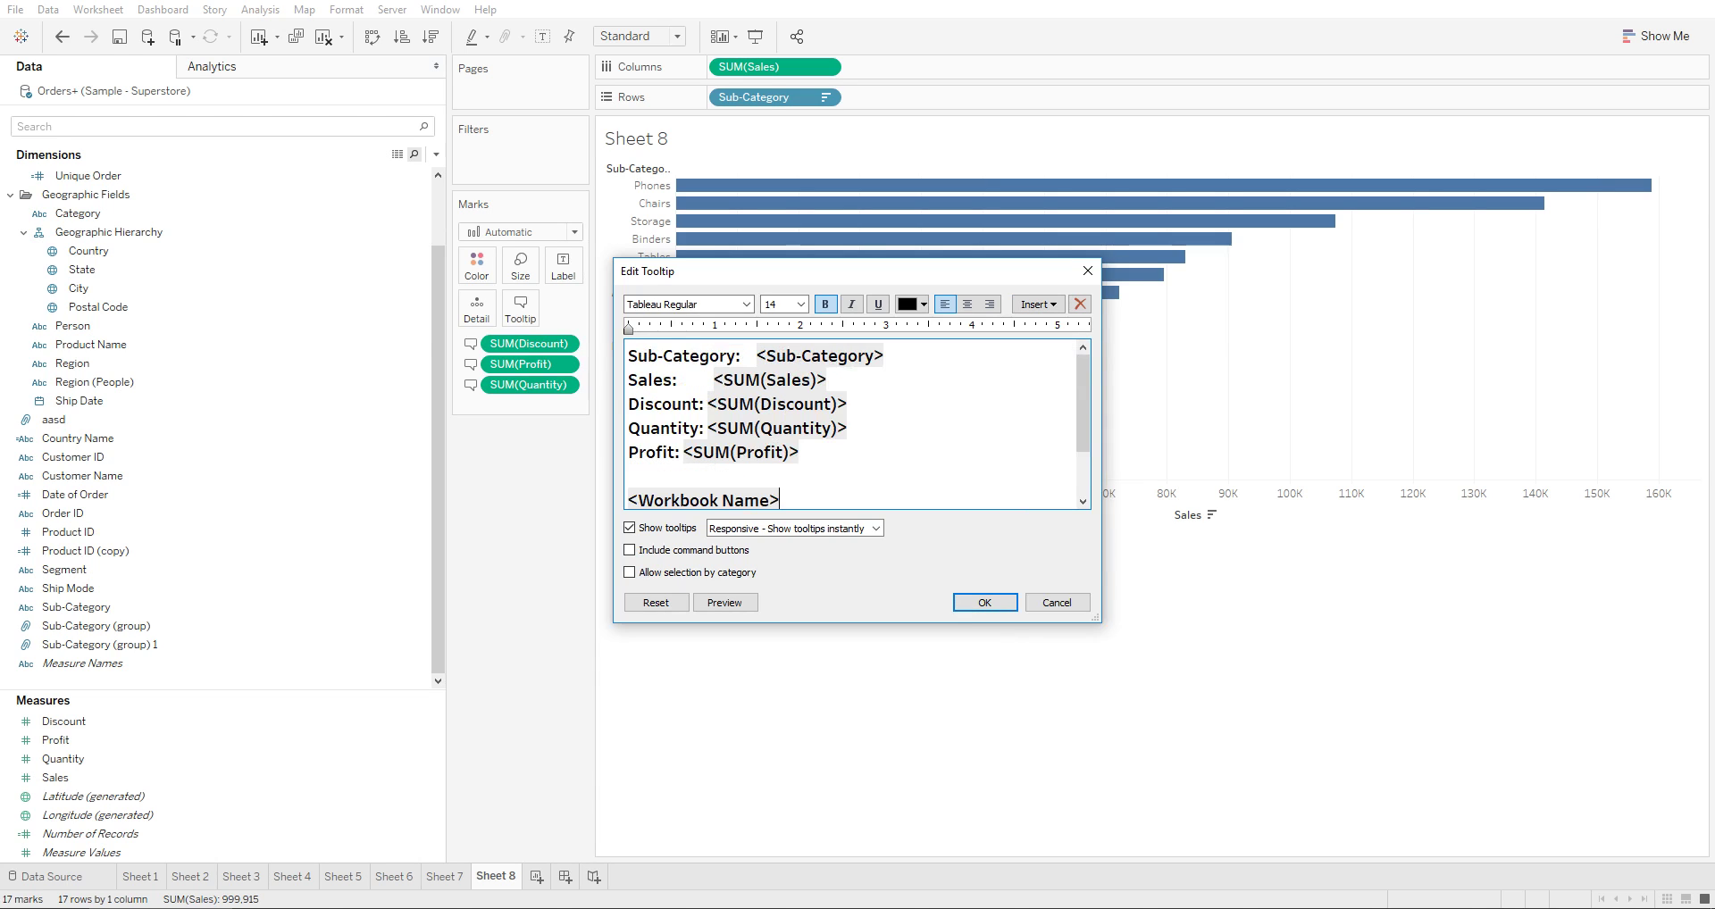
pyautogui.scroll(-1, 849, 423)
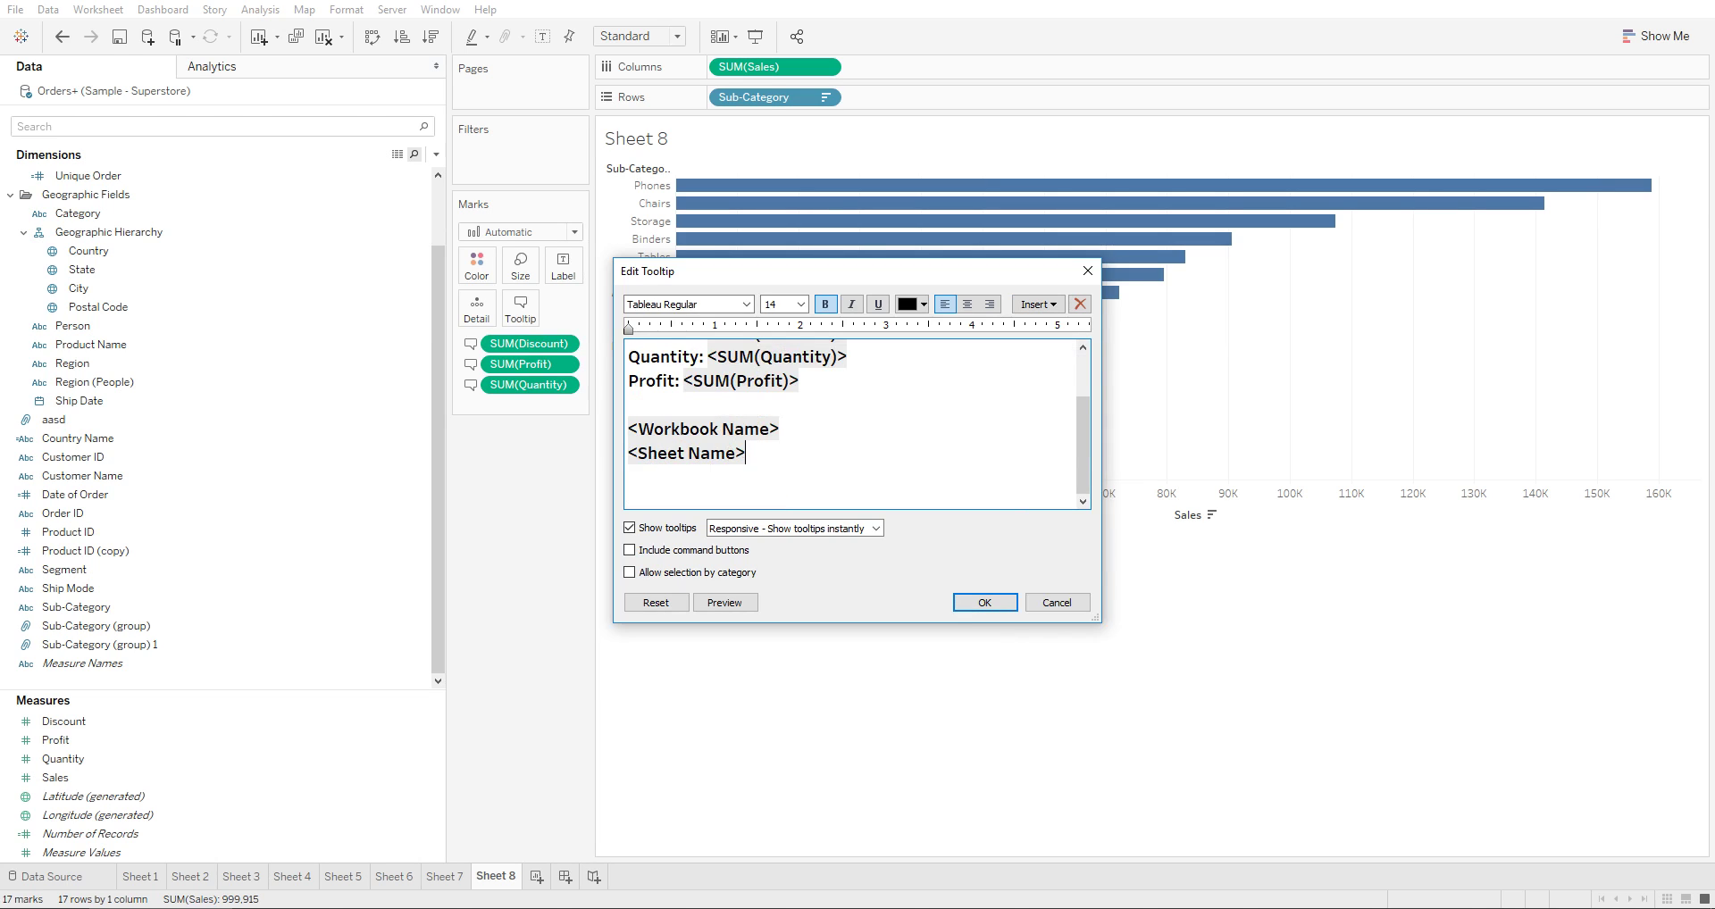
pyautogui.click(1037, 304)
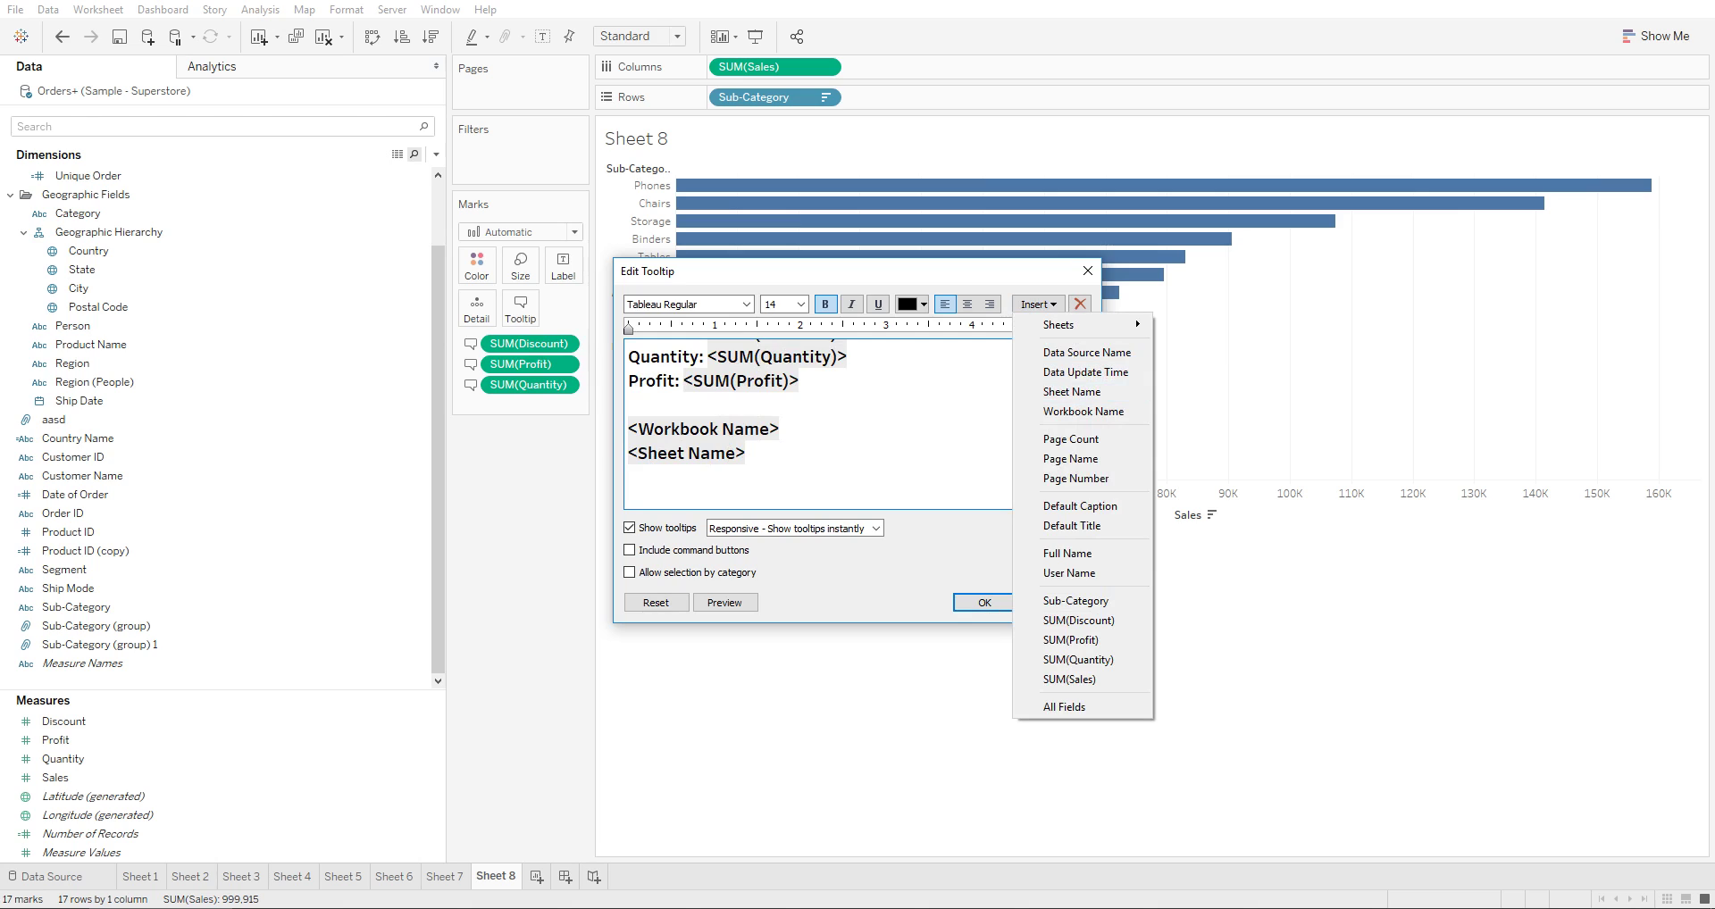
pyautogui.press('Escape')
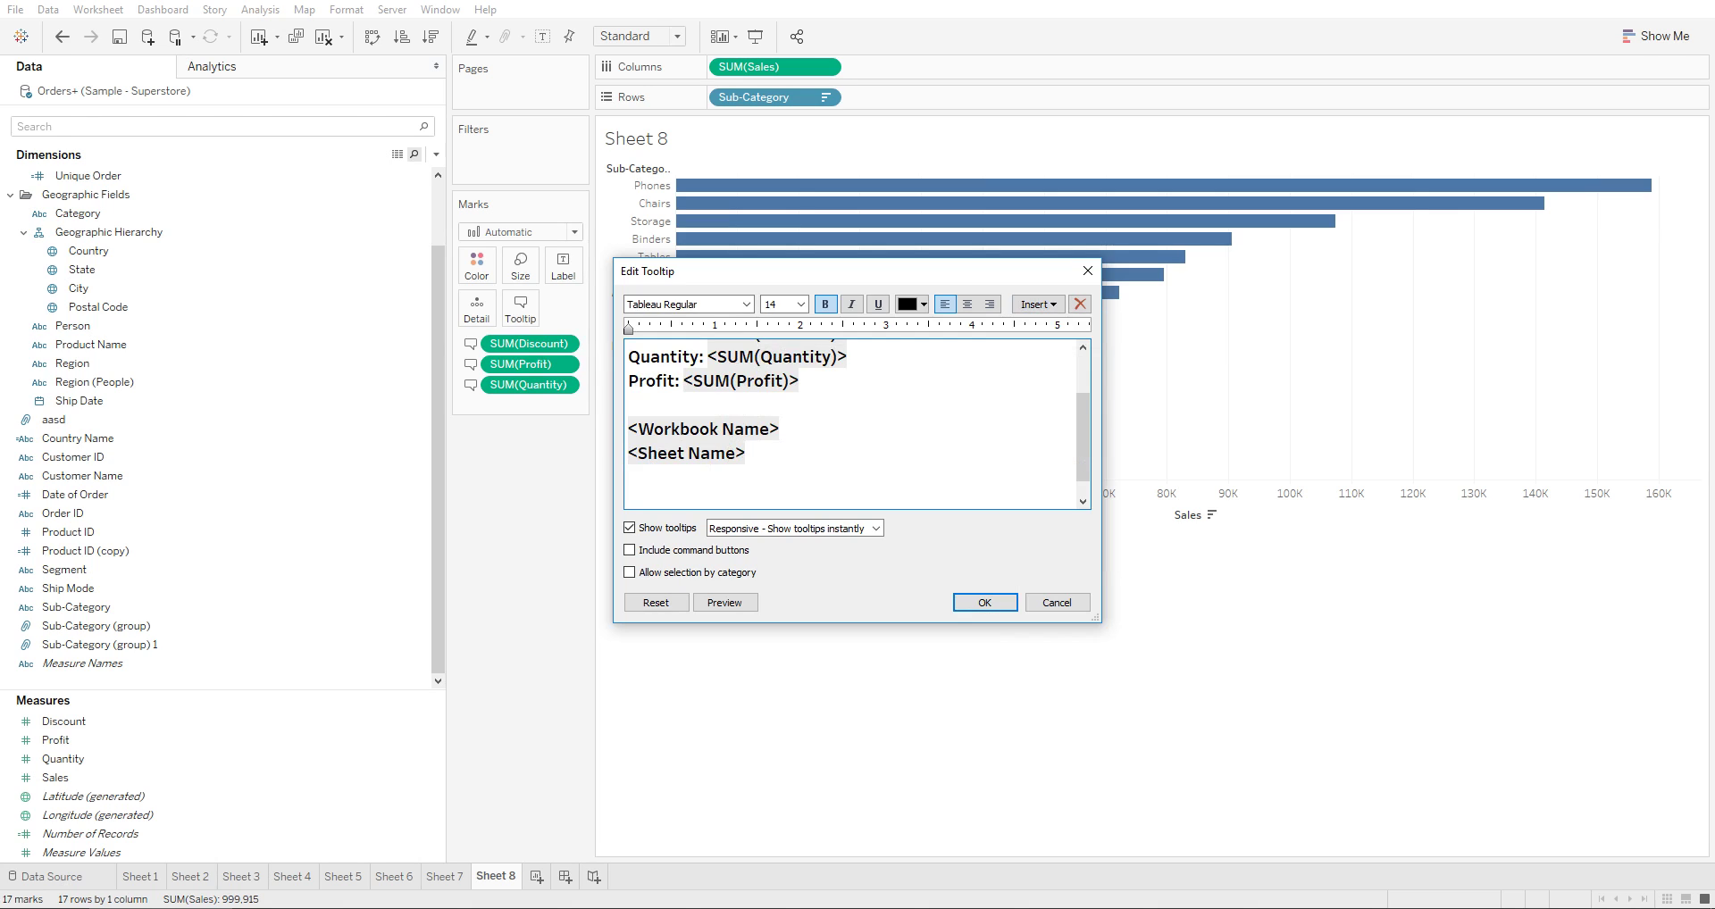
# - Add a blank line at the tooltip's end, choose "Responsive - Show tooltips instantly" and apply the tooltip edits
pyautogui.press('Return')
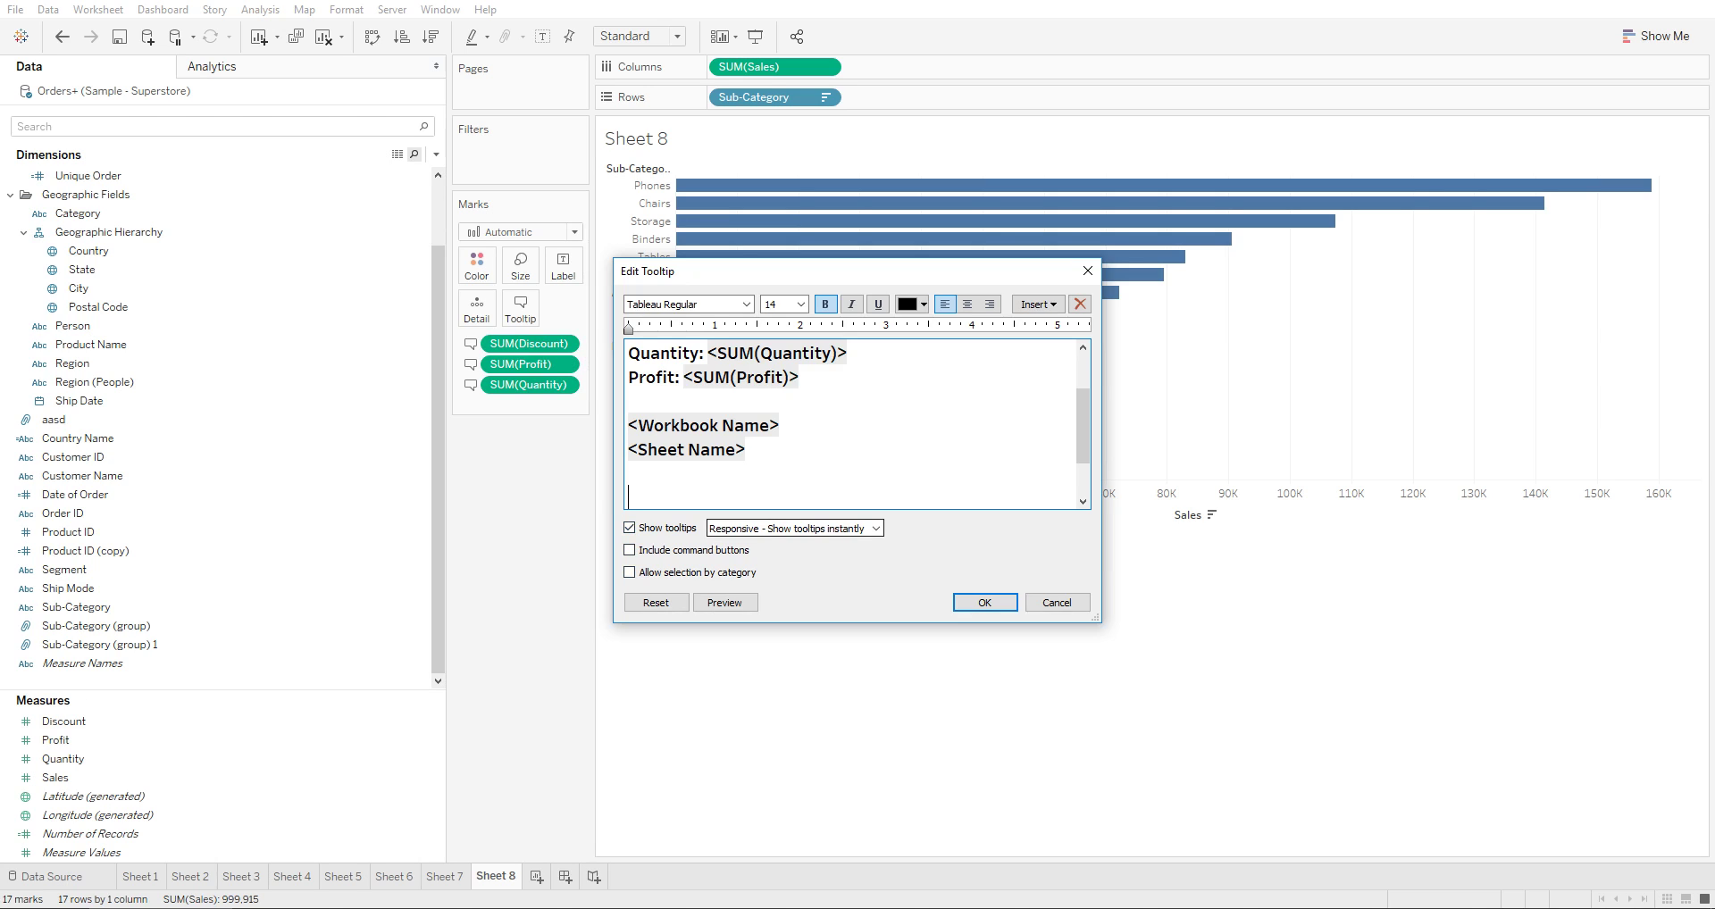
pyautogui.click(876, 528)
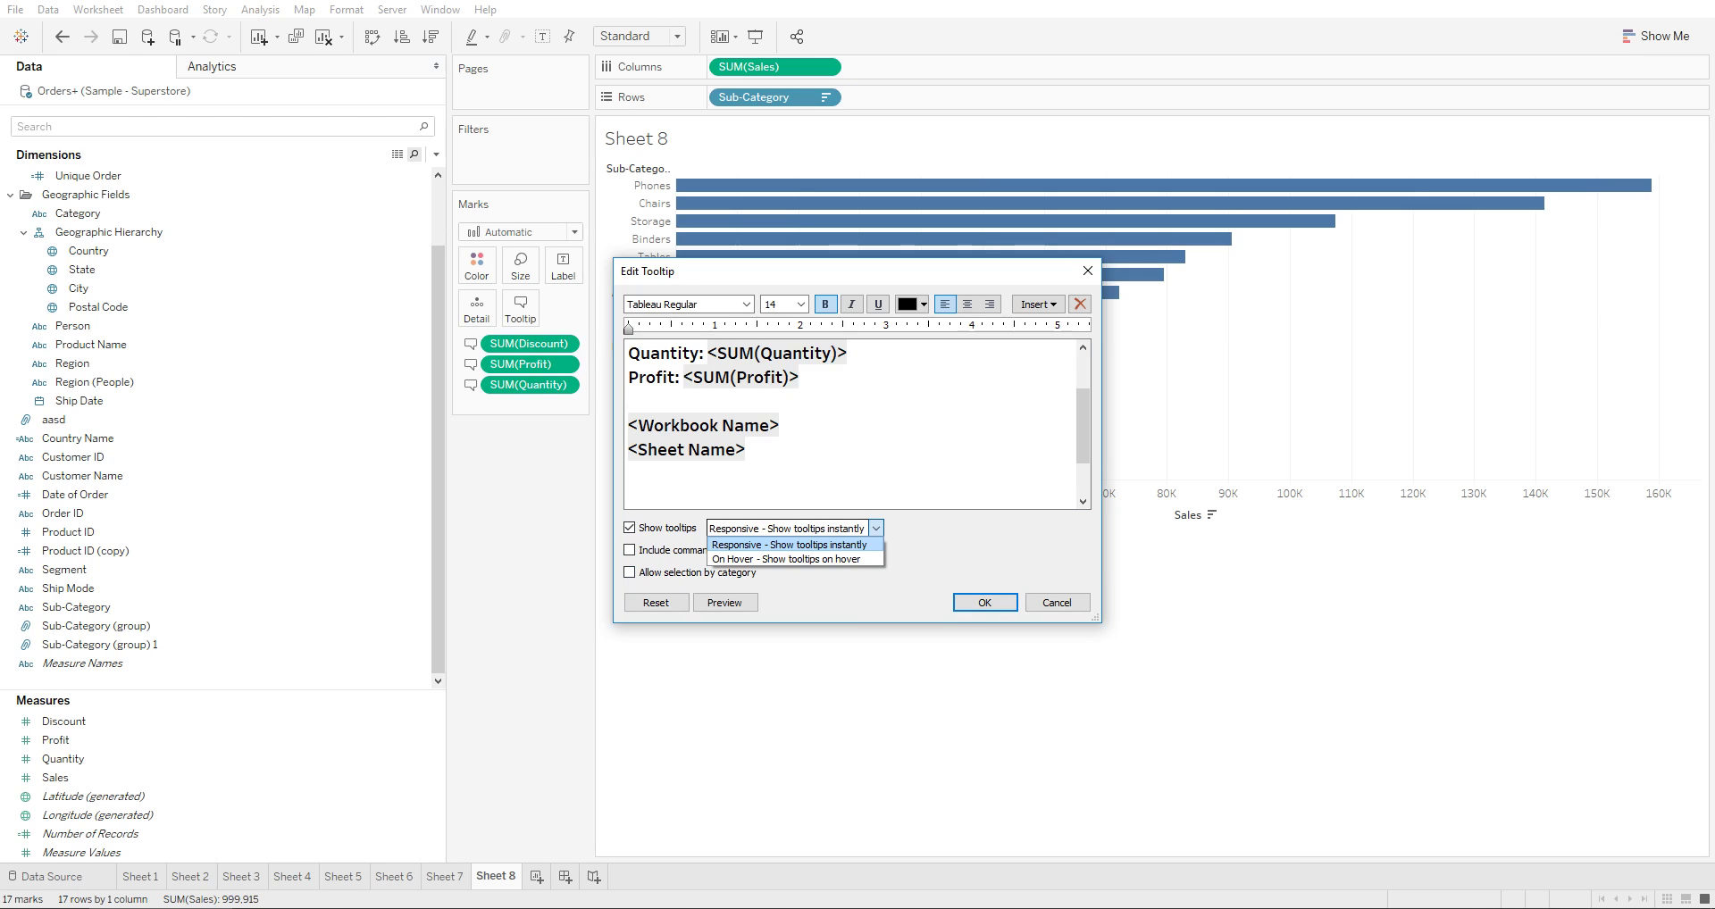
pyautogui.click(734, 545)
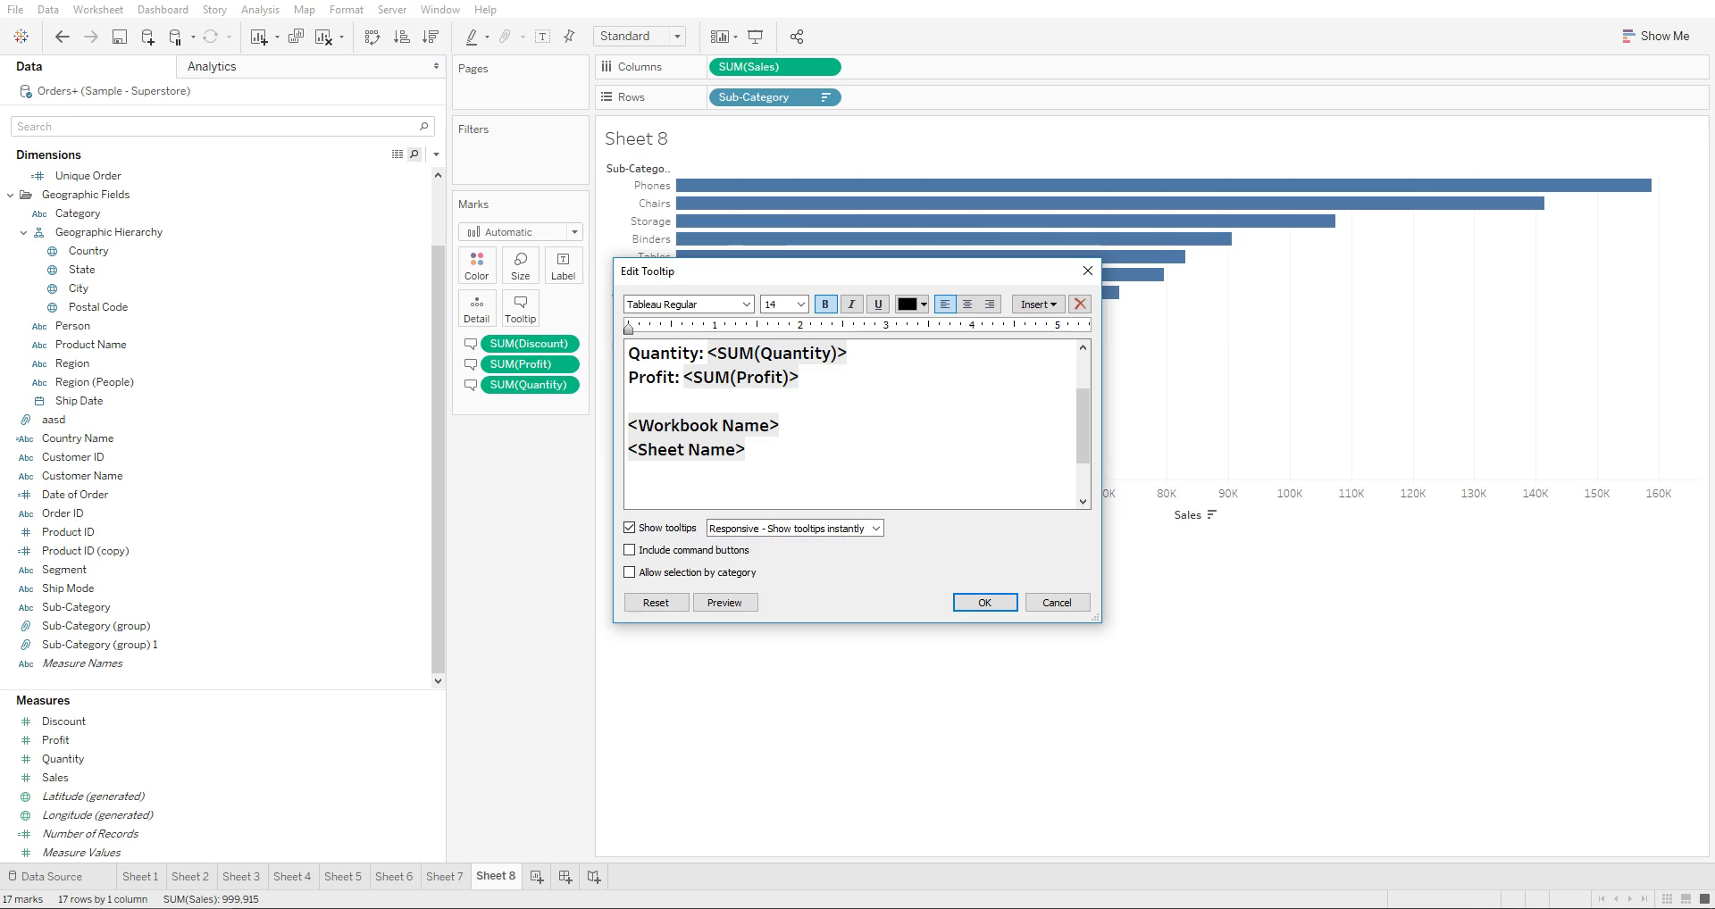
pyautogui.click(984, 603)
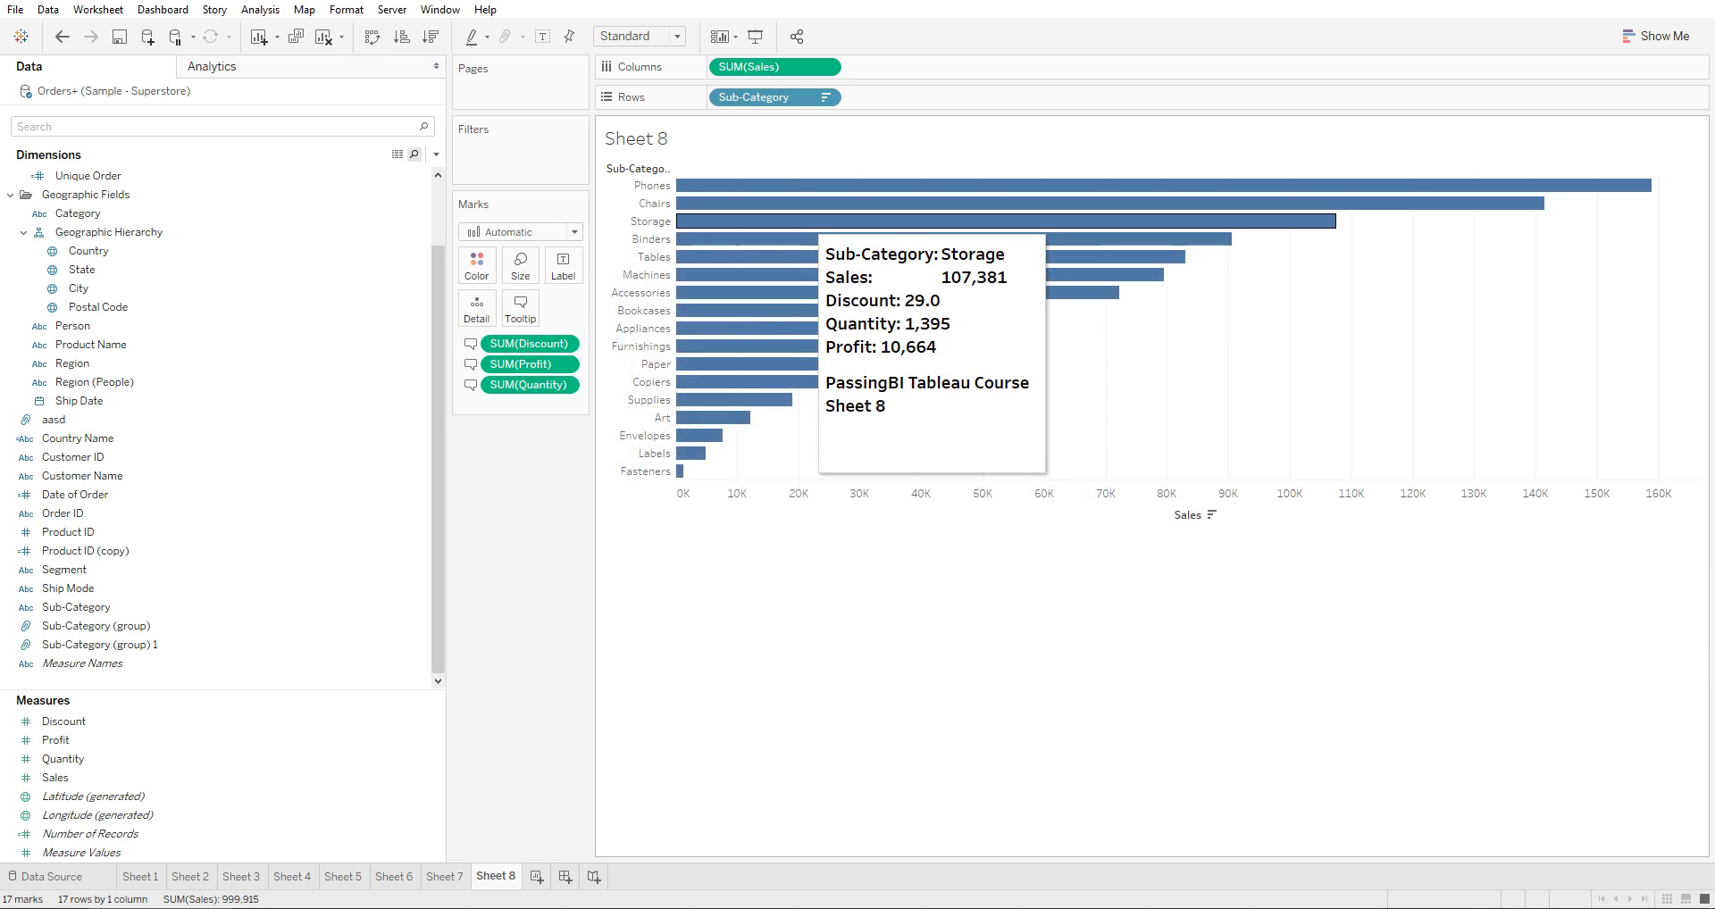
# - Check the edited tooltip on several bars of the chart
pyautogui.moveTo(741, 186)
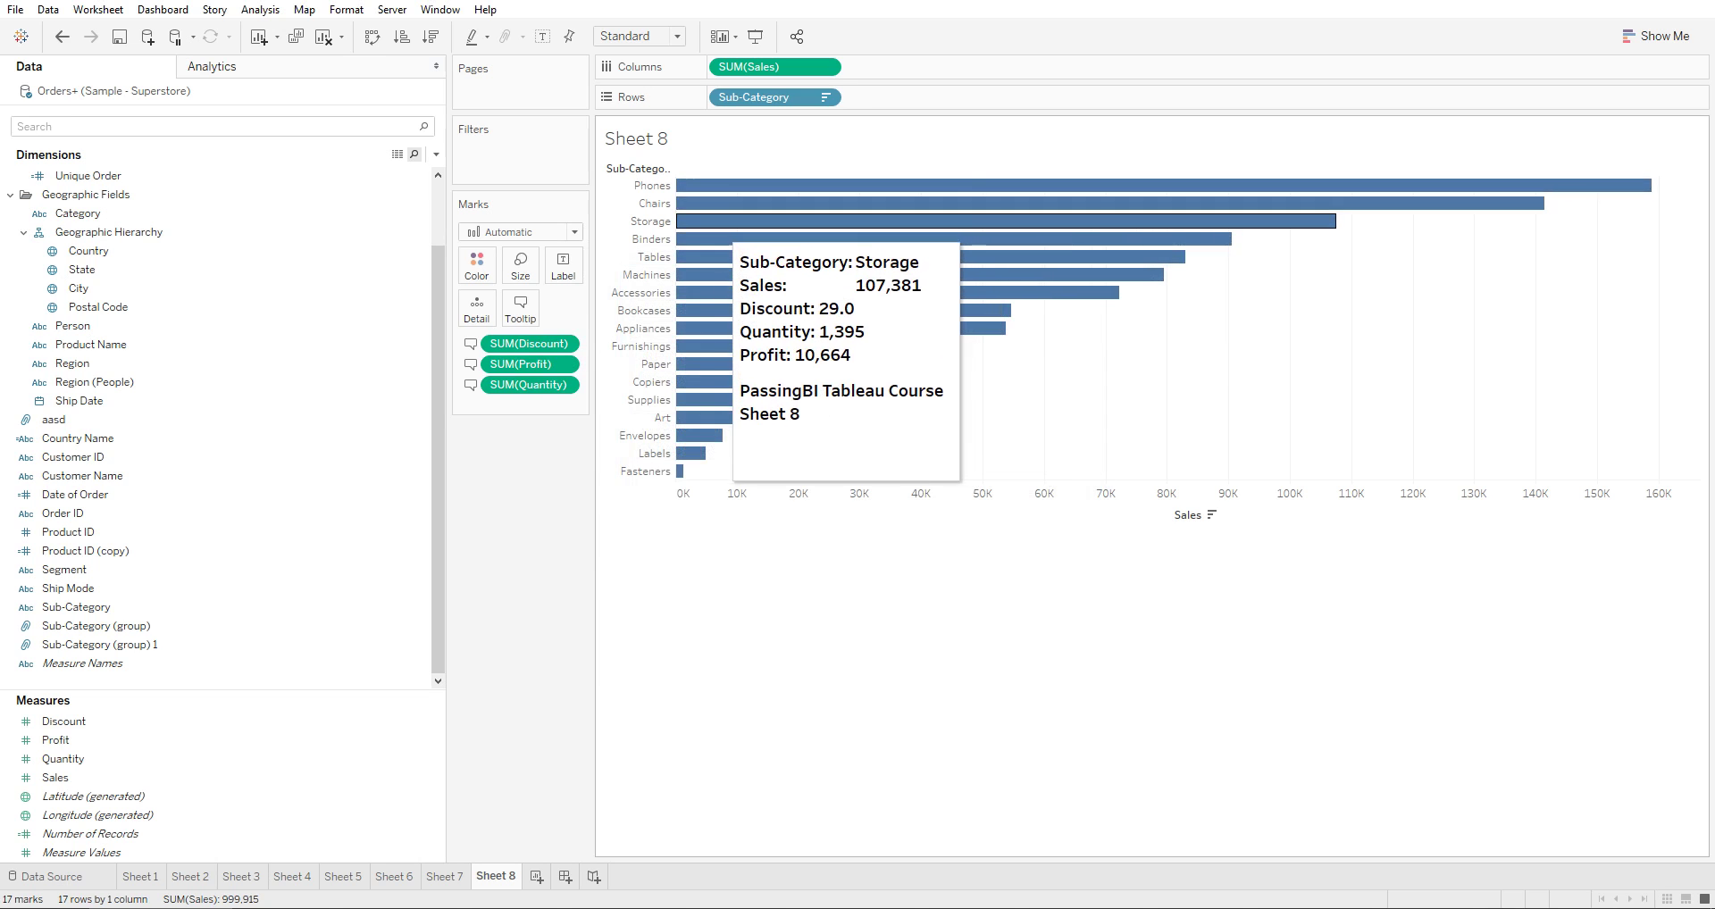
pyautogui.moveTo(705, 310)
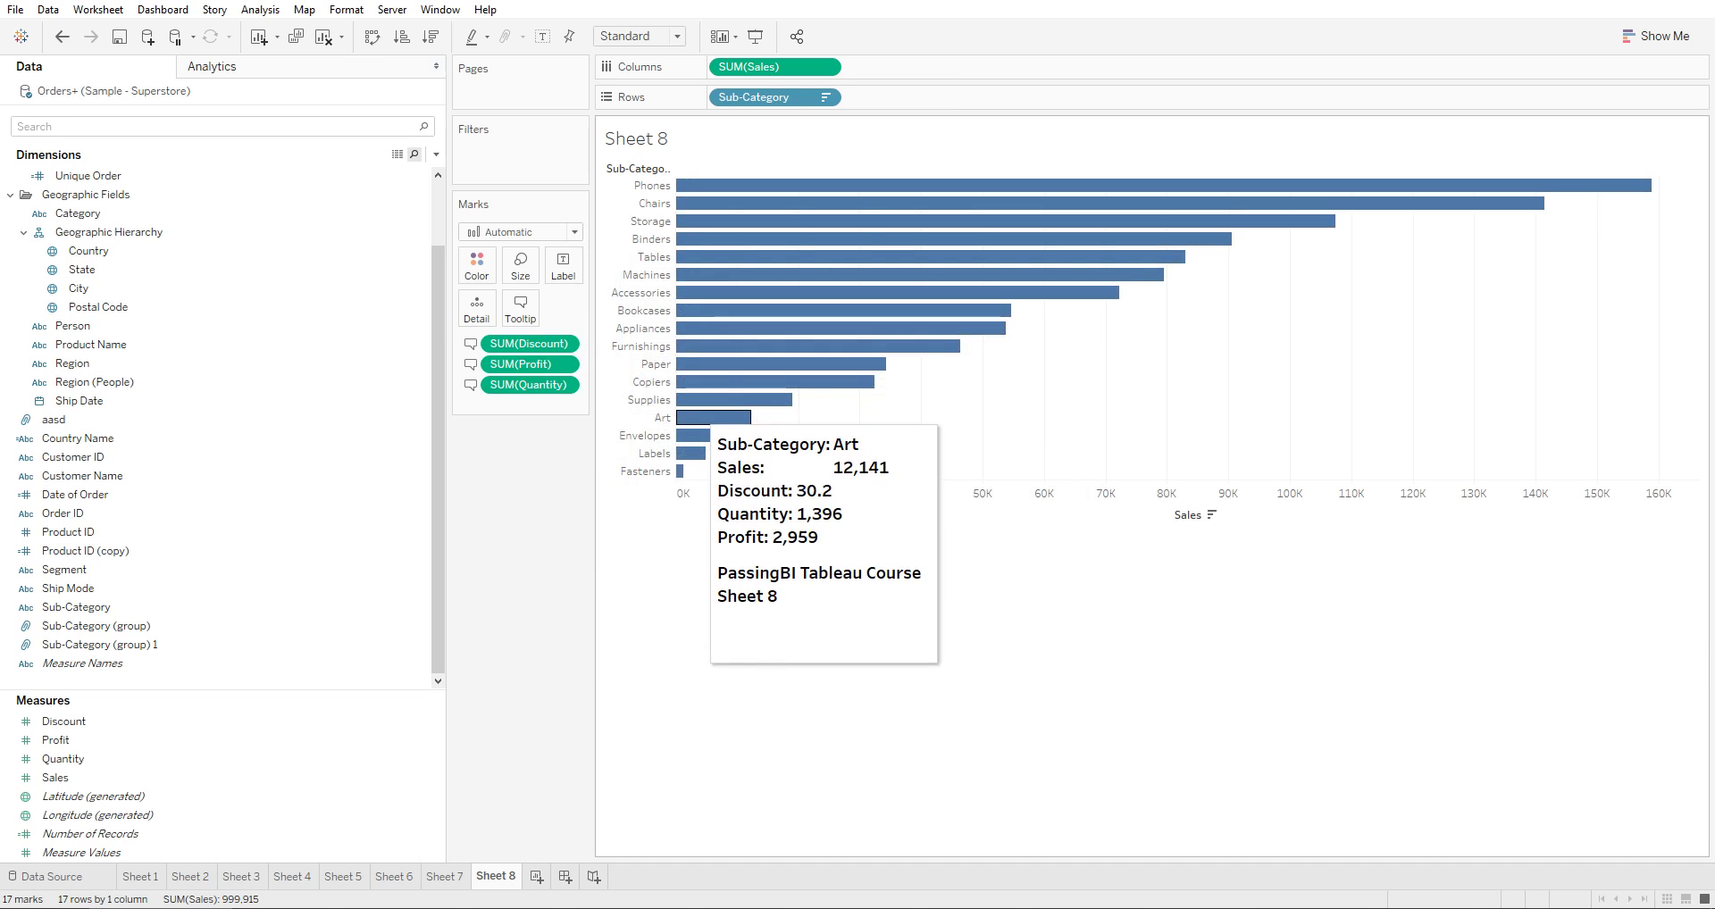
pyautogui.moveTo(695, 454)
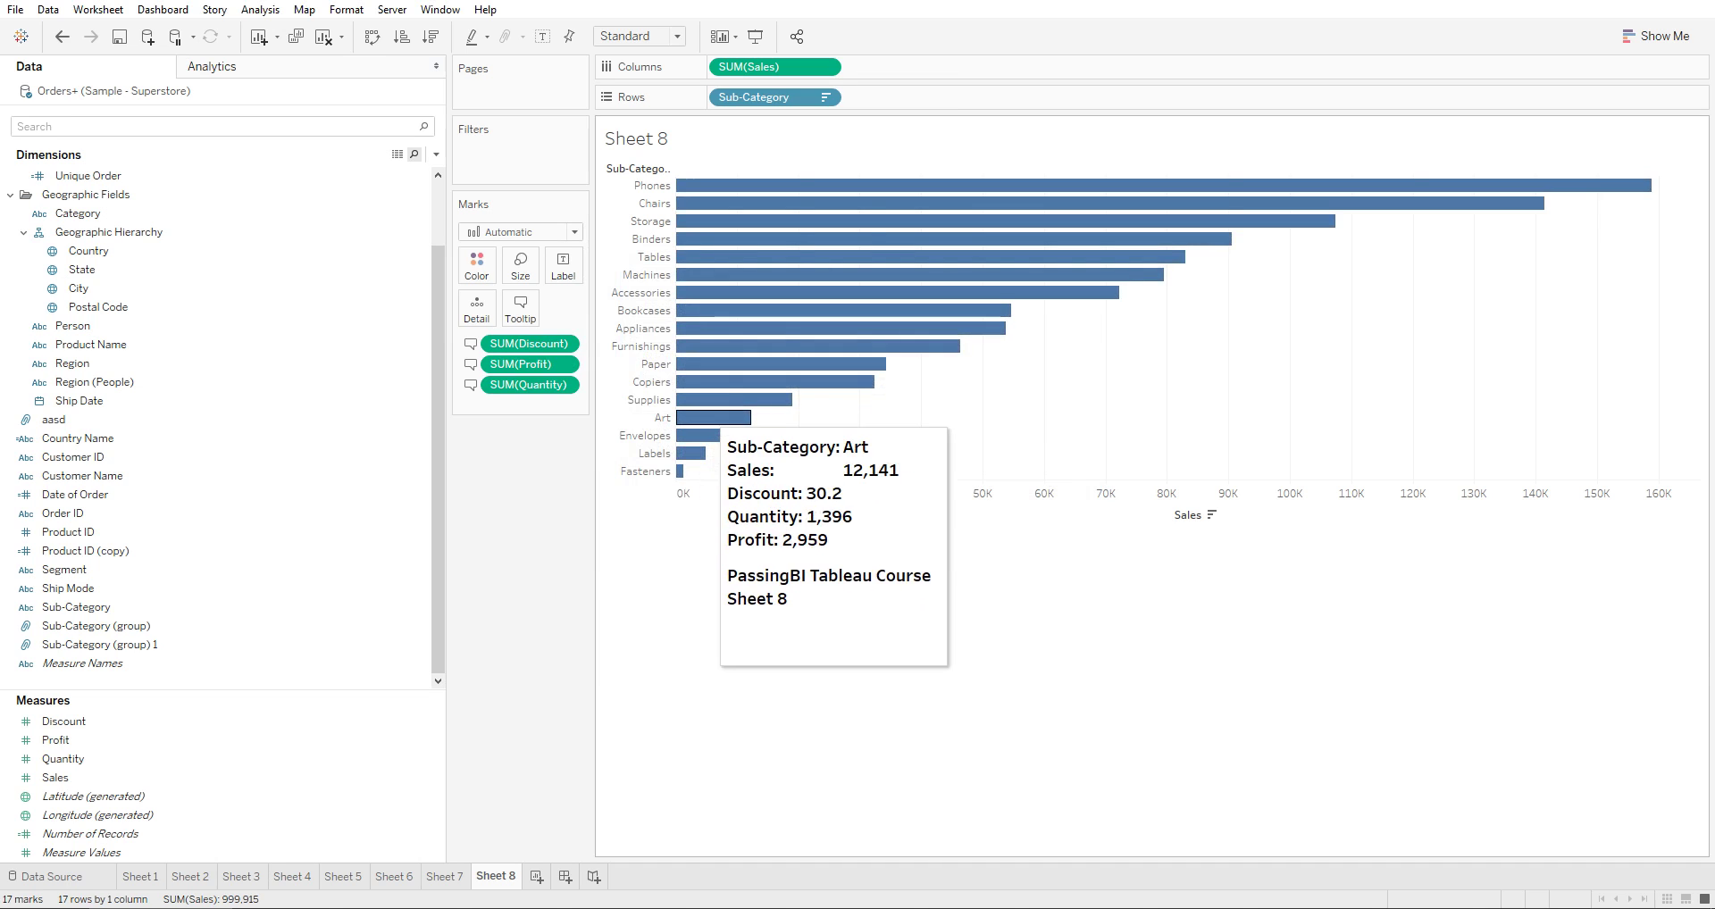
# - Set the chart's tooltip display to "On Hover - Show tooltips on hover" and apply it
pyautogui.moveTo(735, 346)
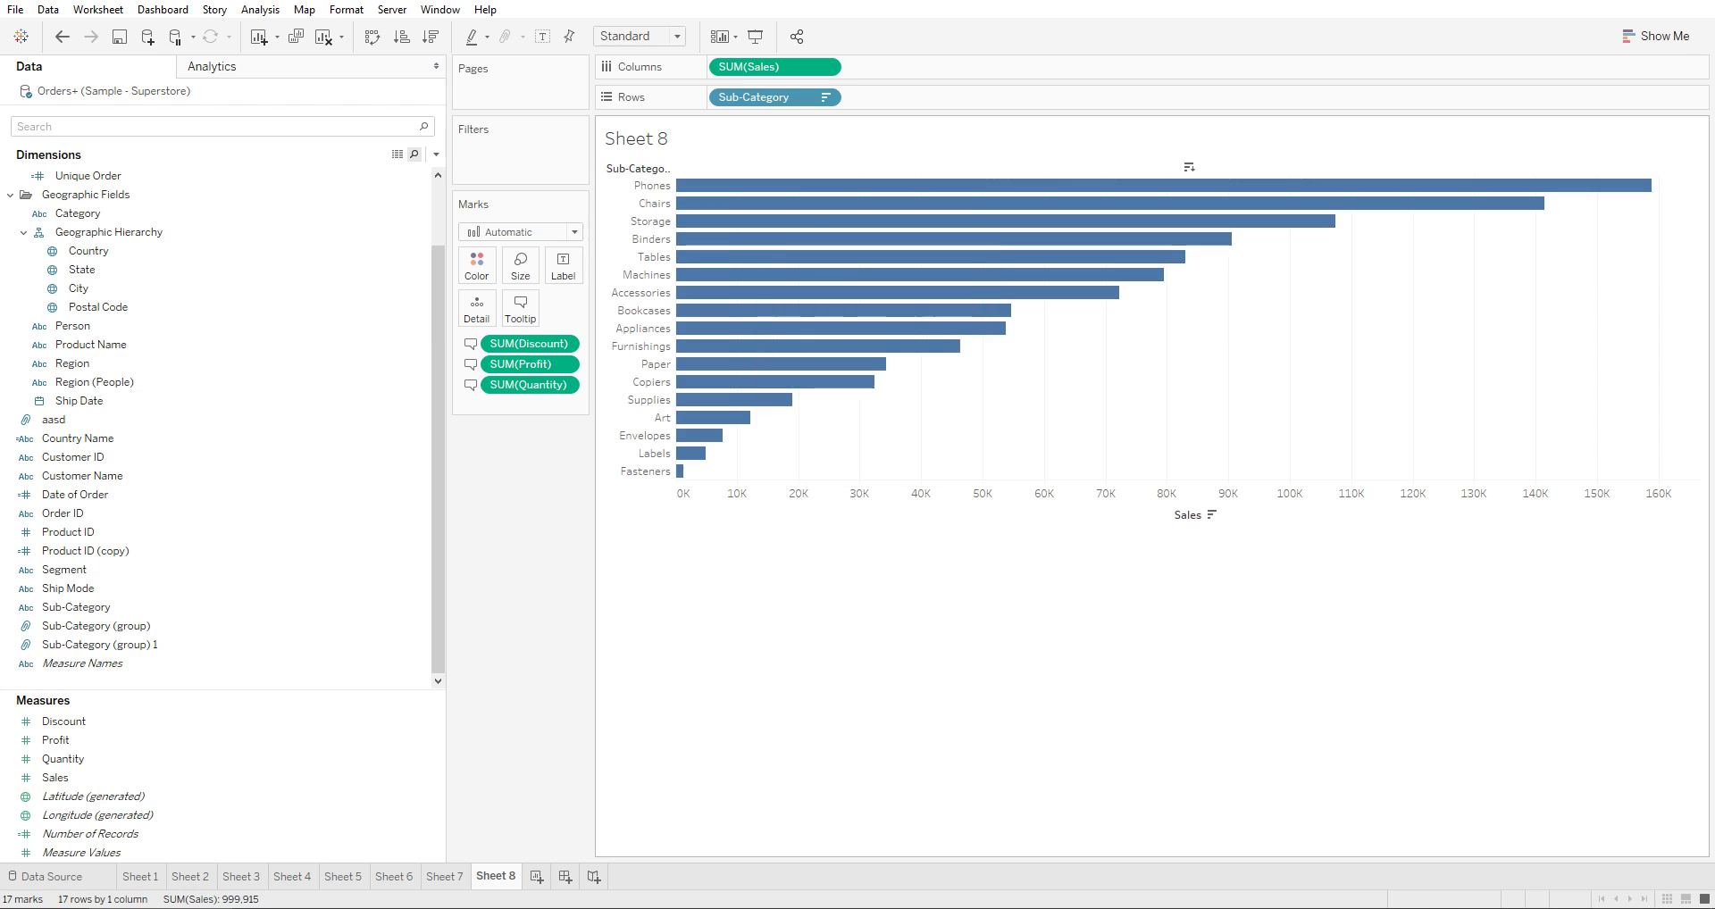
pyautogui.moveTo(728, 240)
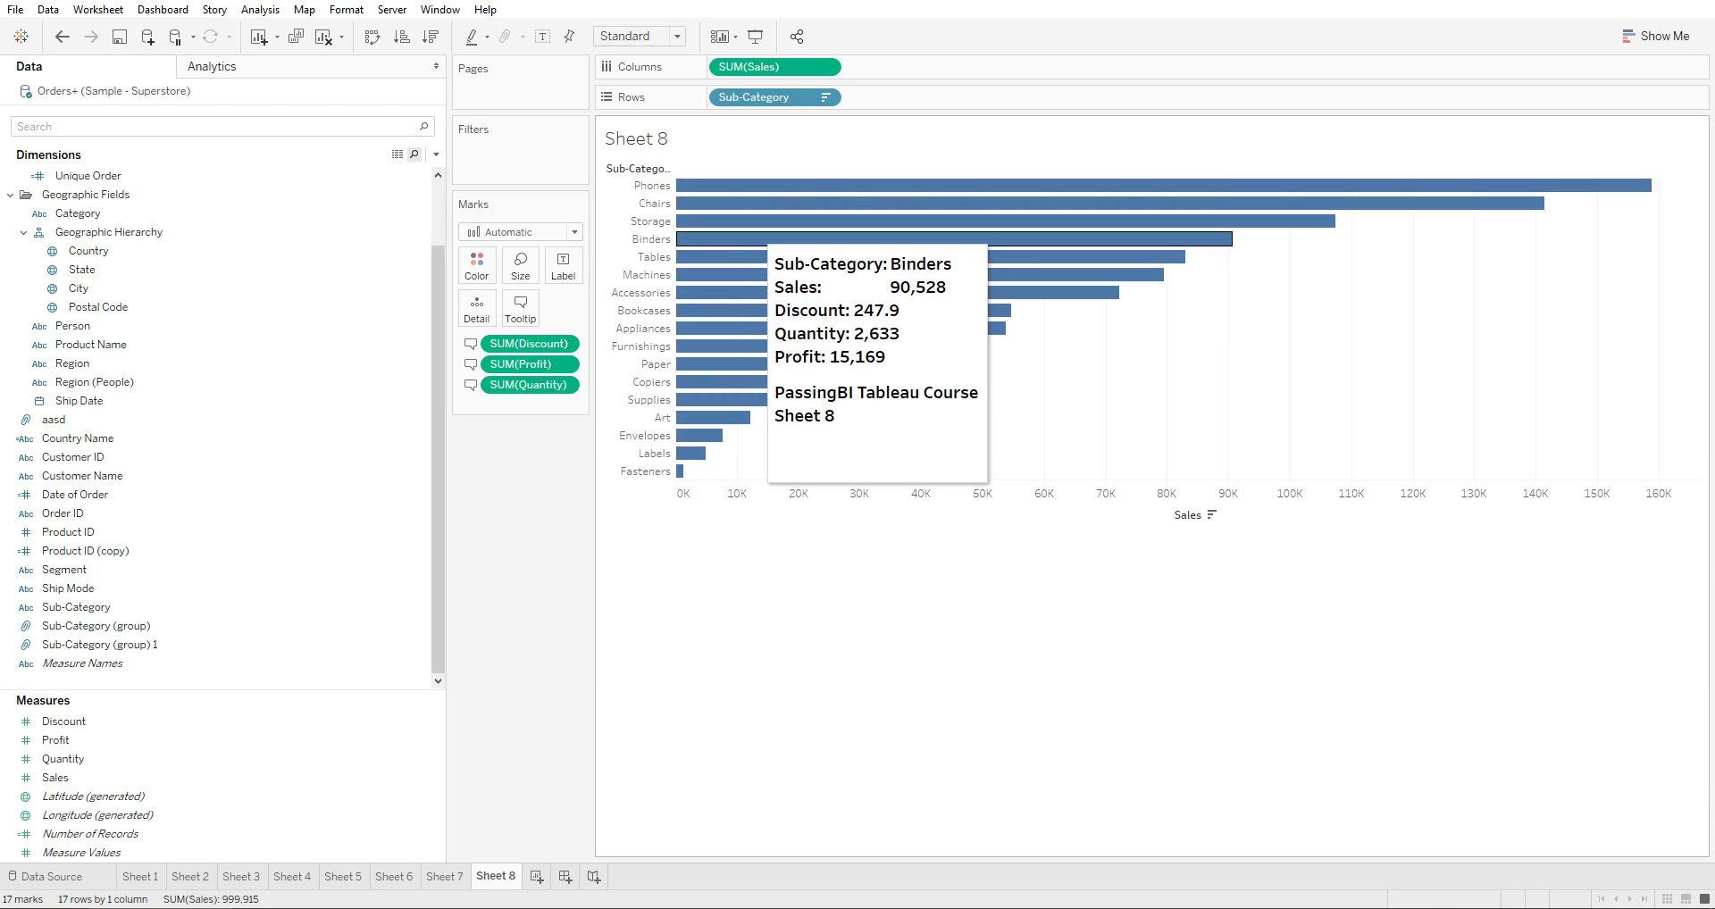
pyautogui.click(520, 307)
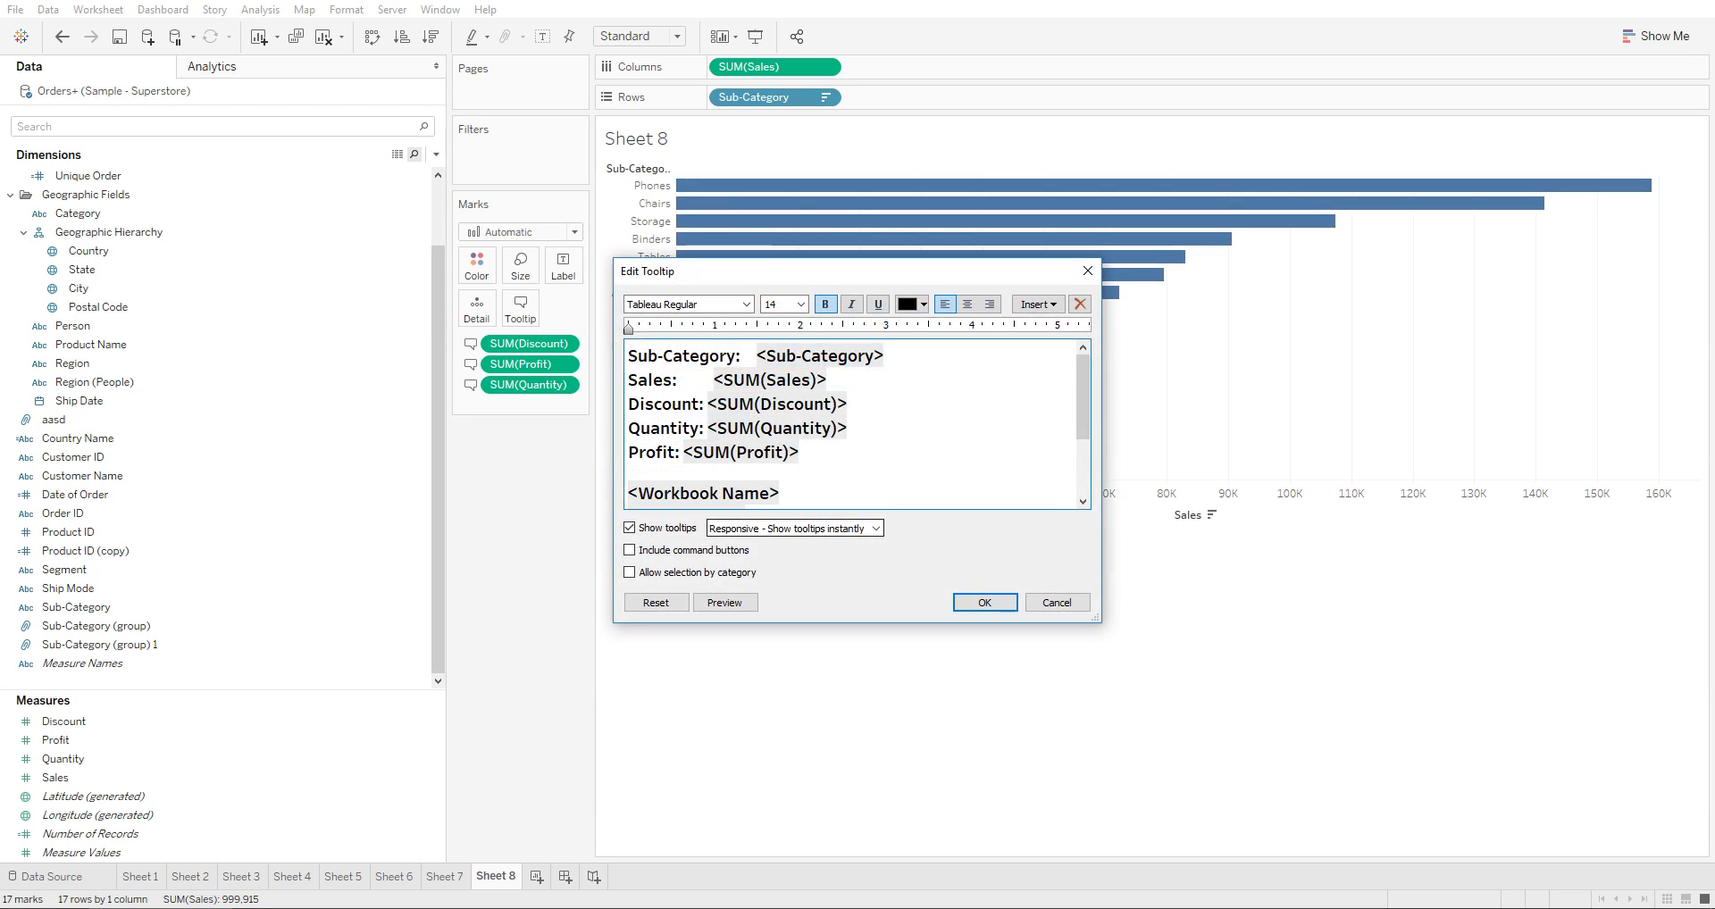
pyautogui.click(876, 528)
pyautogui.click(786, 558)
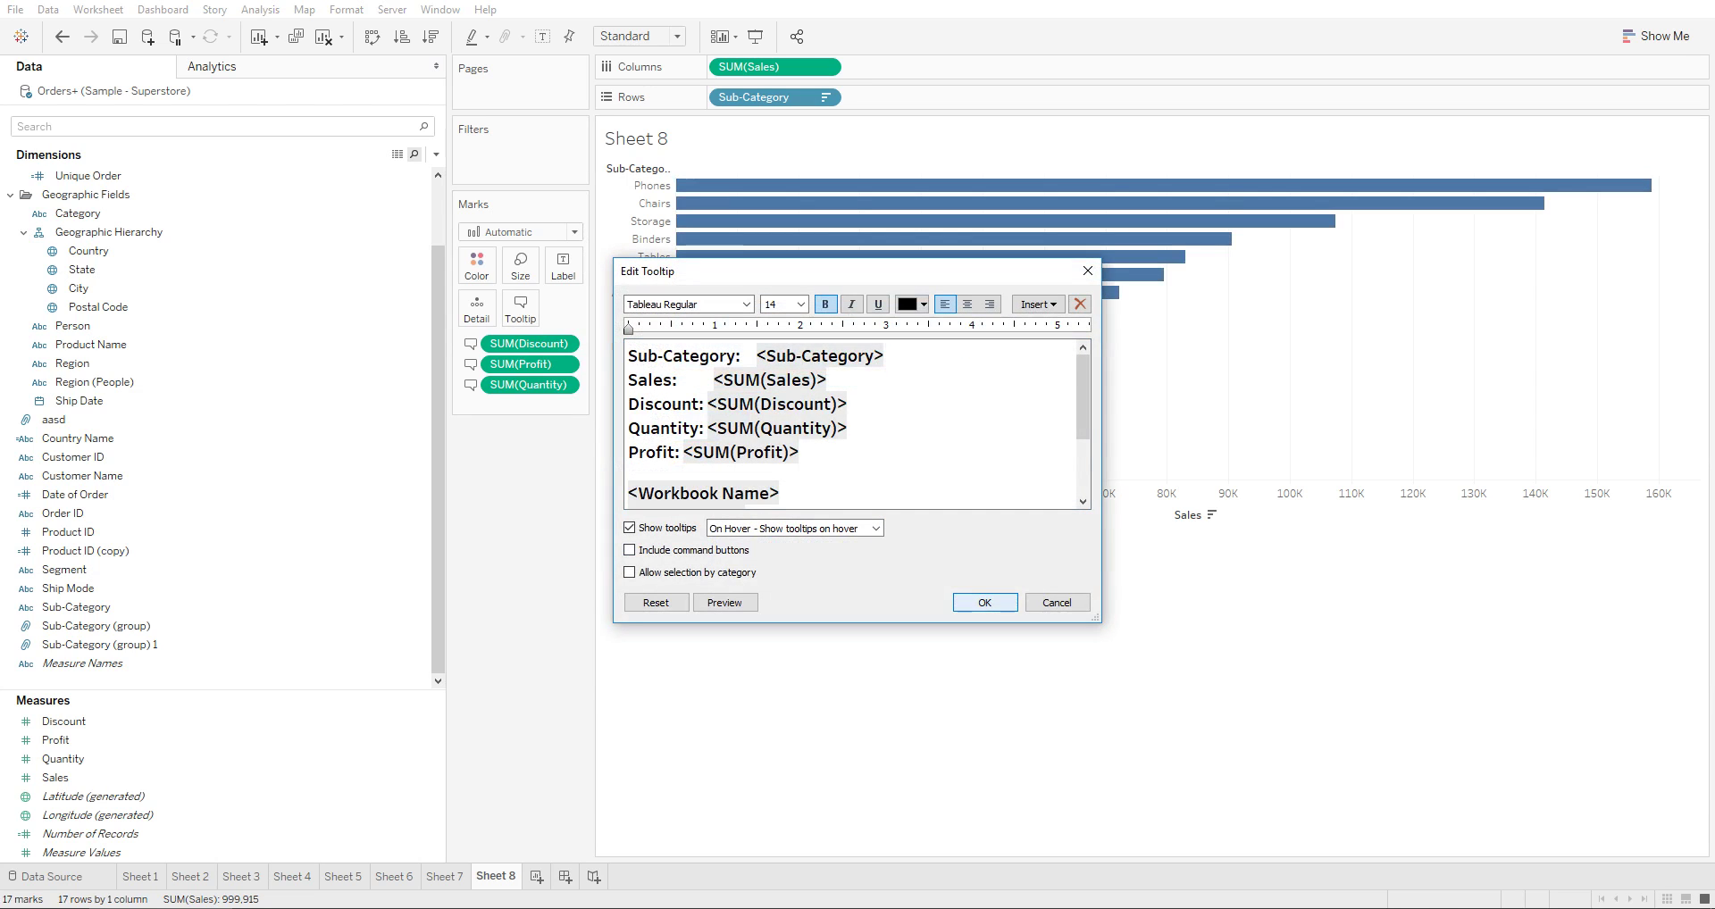
pyautogui.click(984, 602)
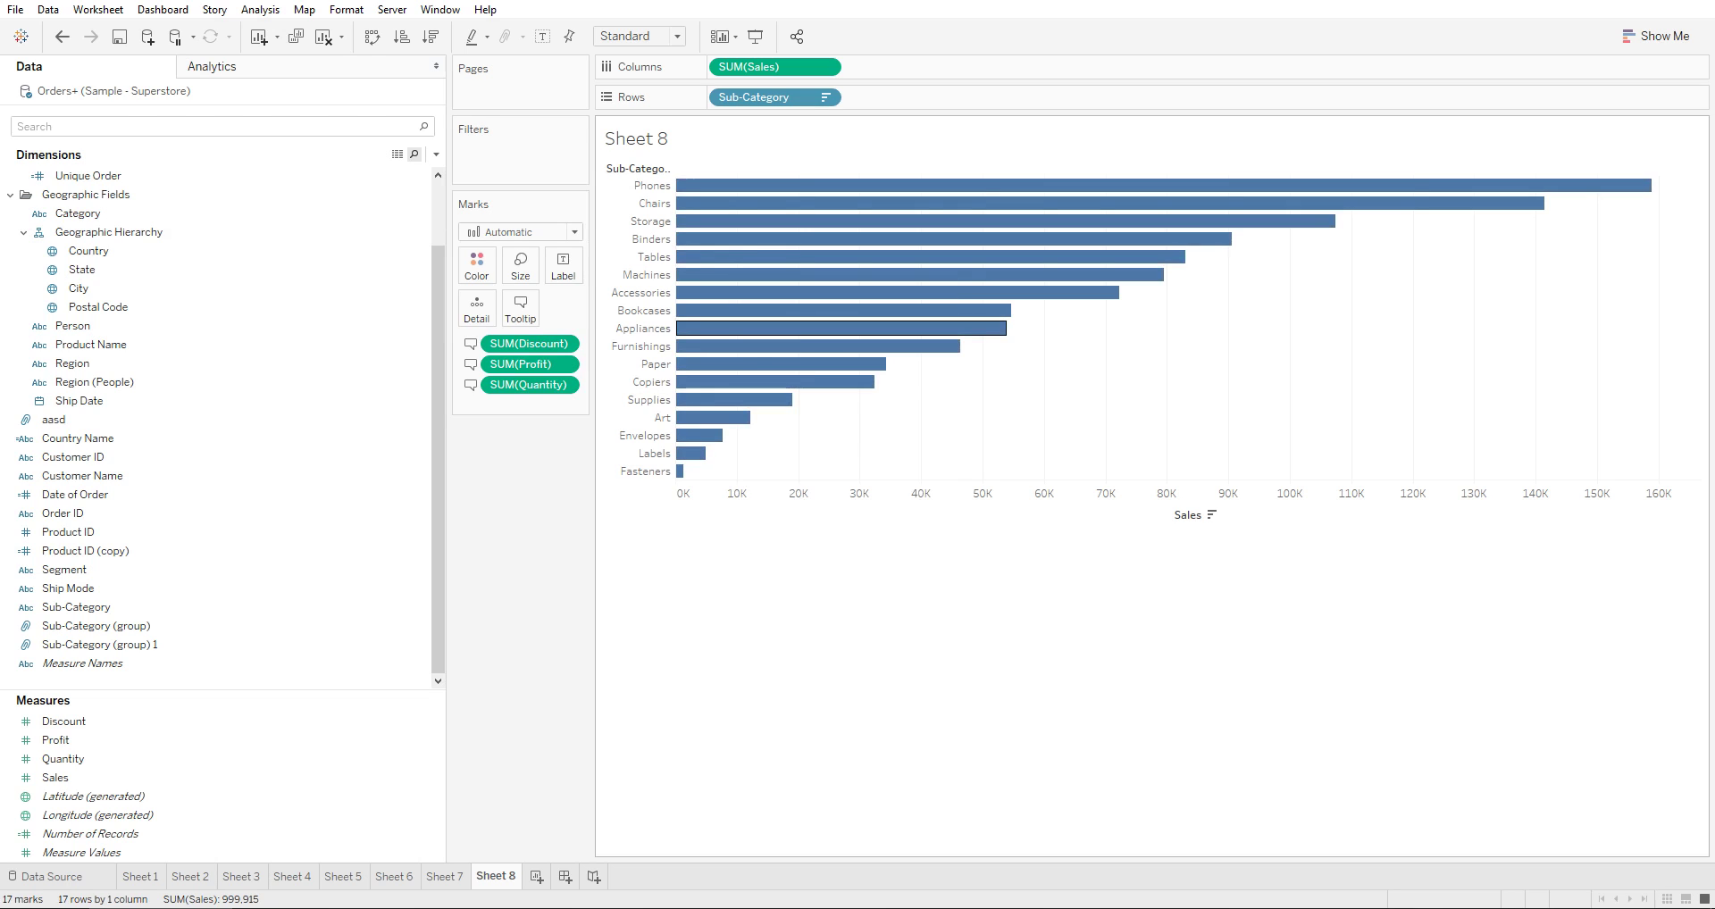
# - Check how the on-hover tooltip behaves when resting on bars and when selecting the Machines and Copiers bars
pyautogui.moveTo(749, 276)
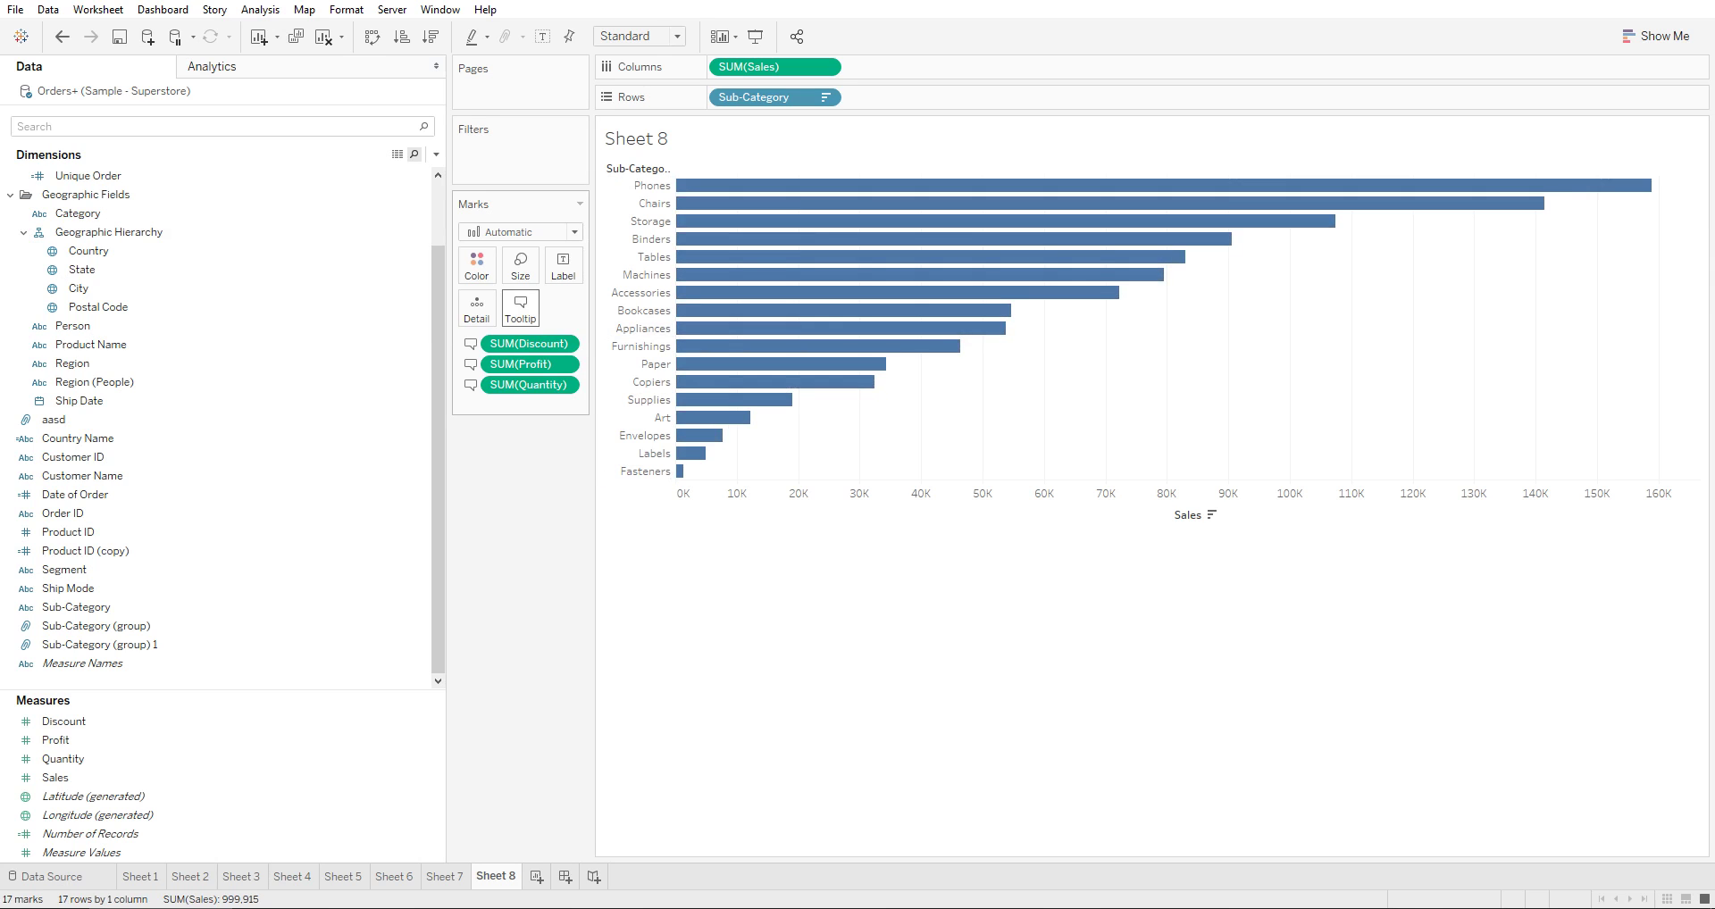
pyautogui.click(520, 307)
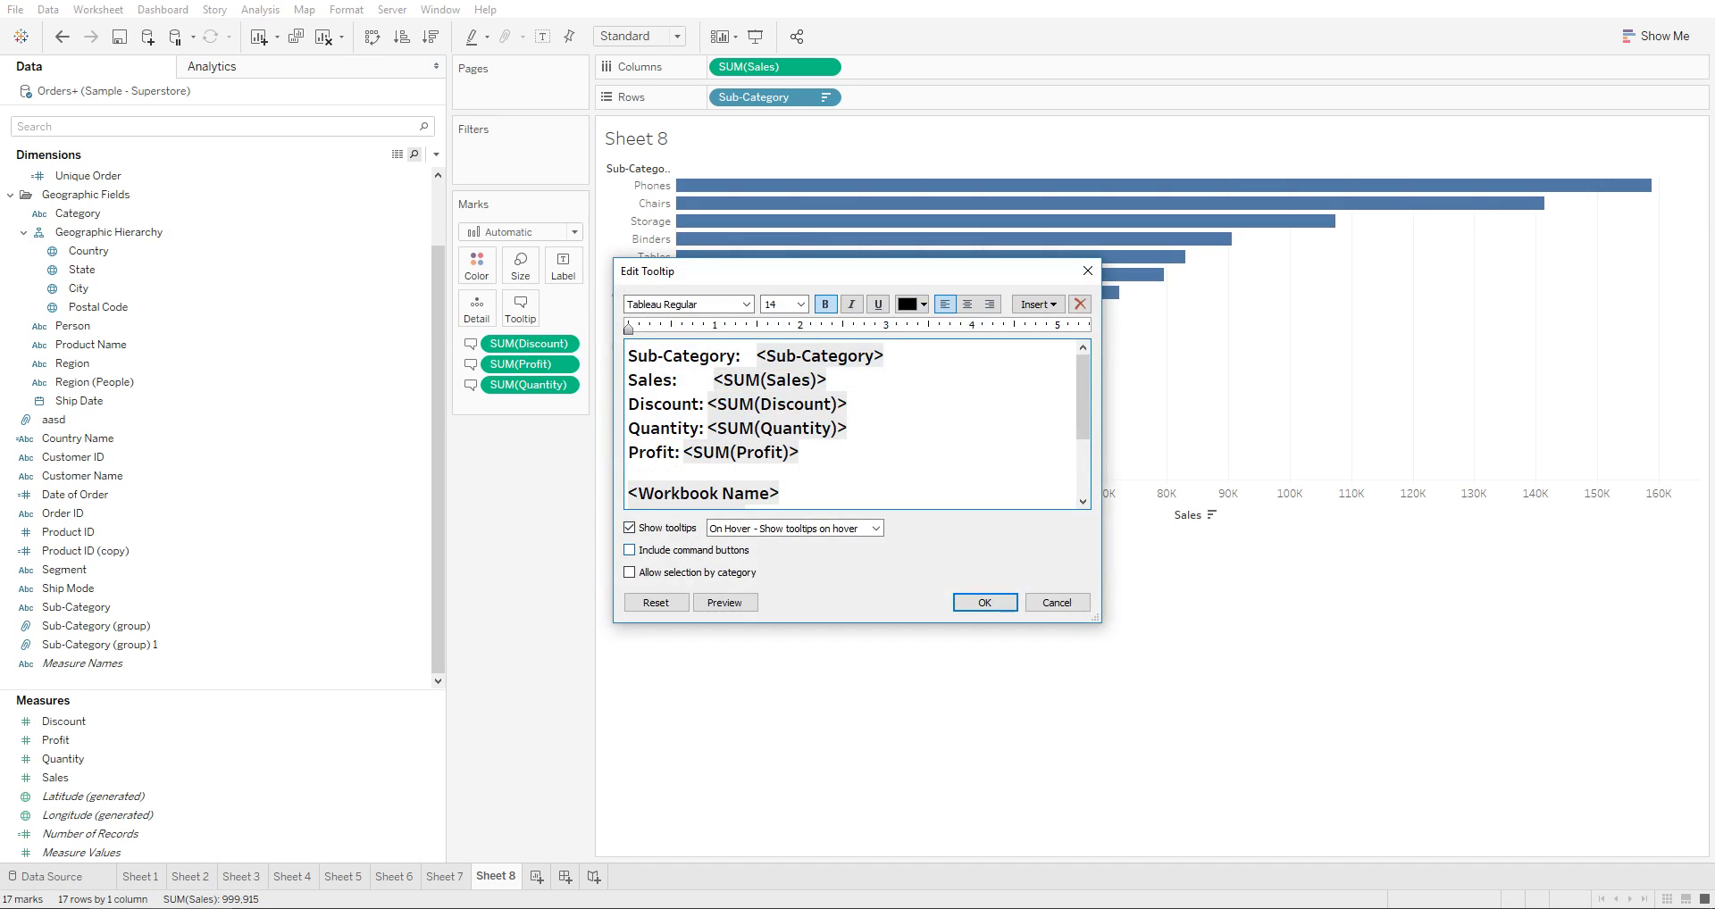
pyautogui.click(984, 601)
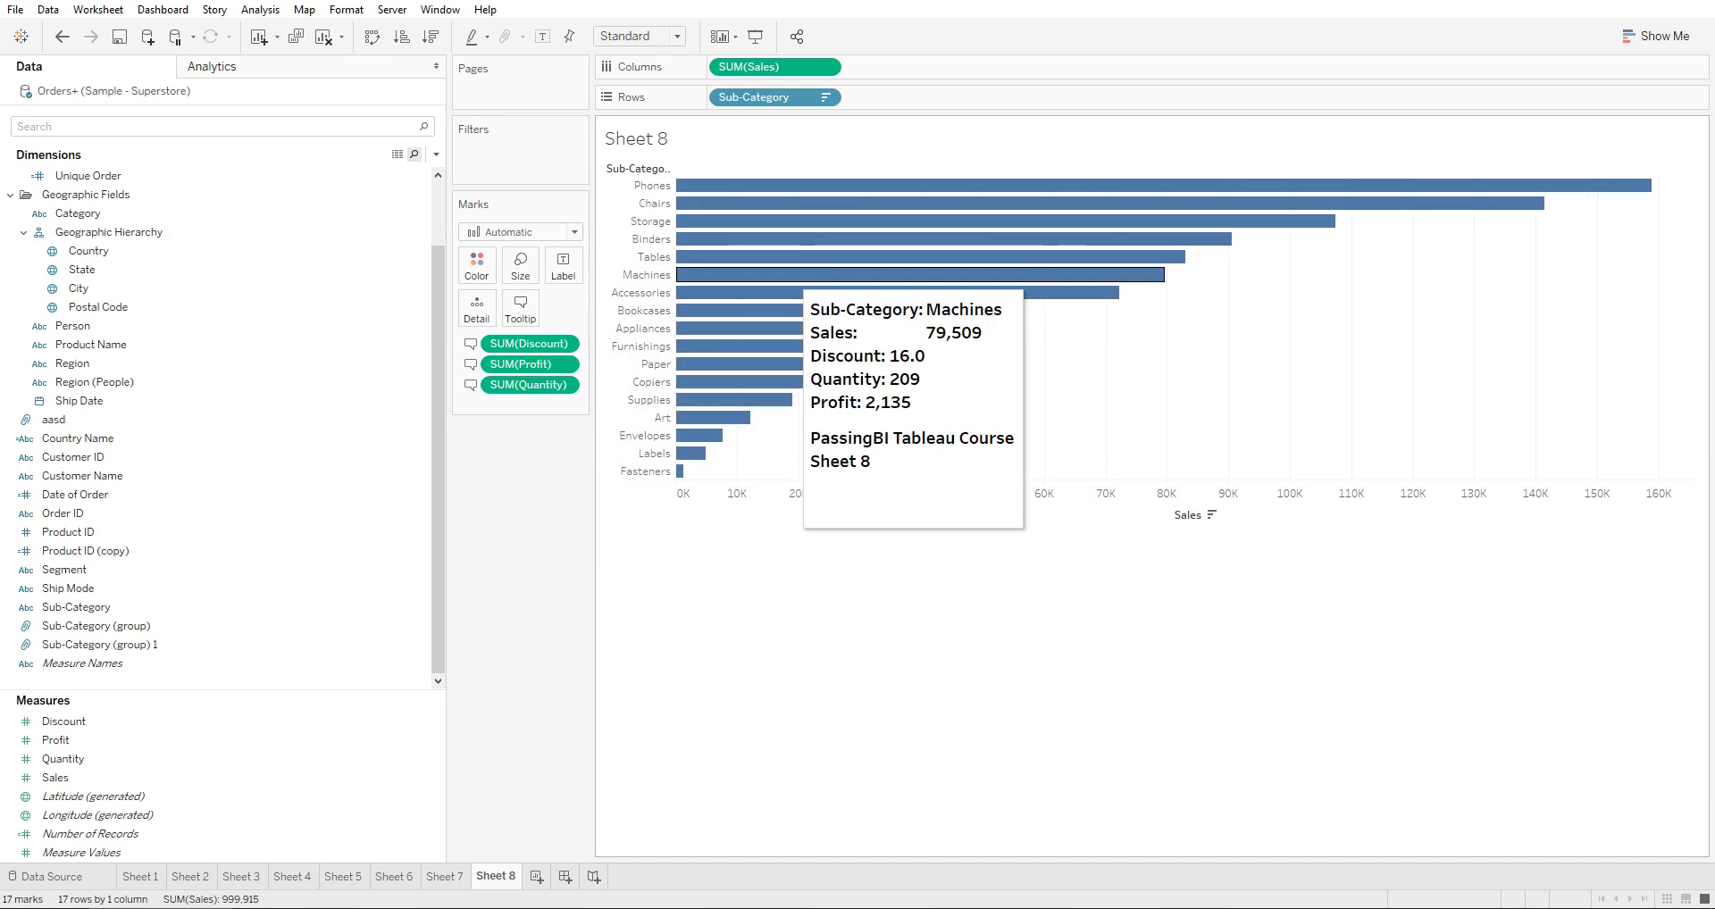
pyautogui.click(801, 274)
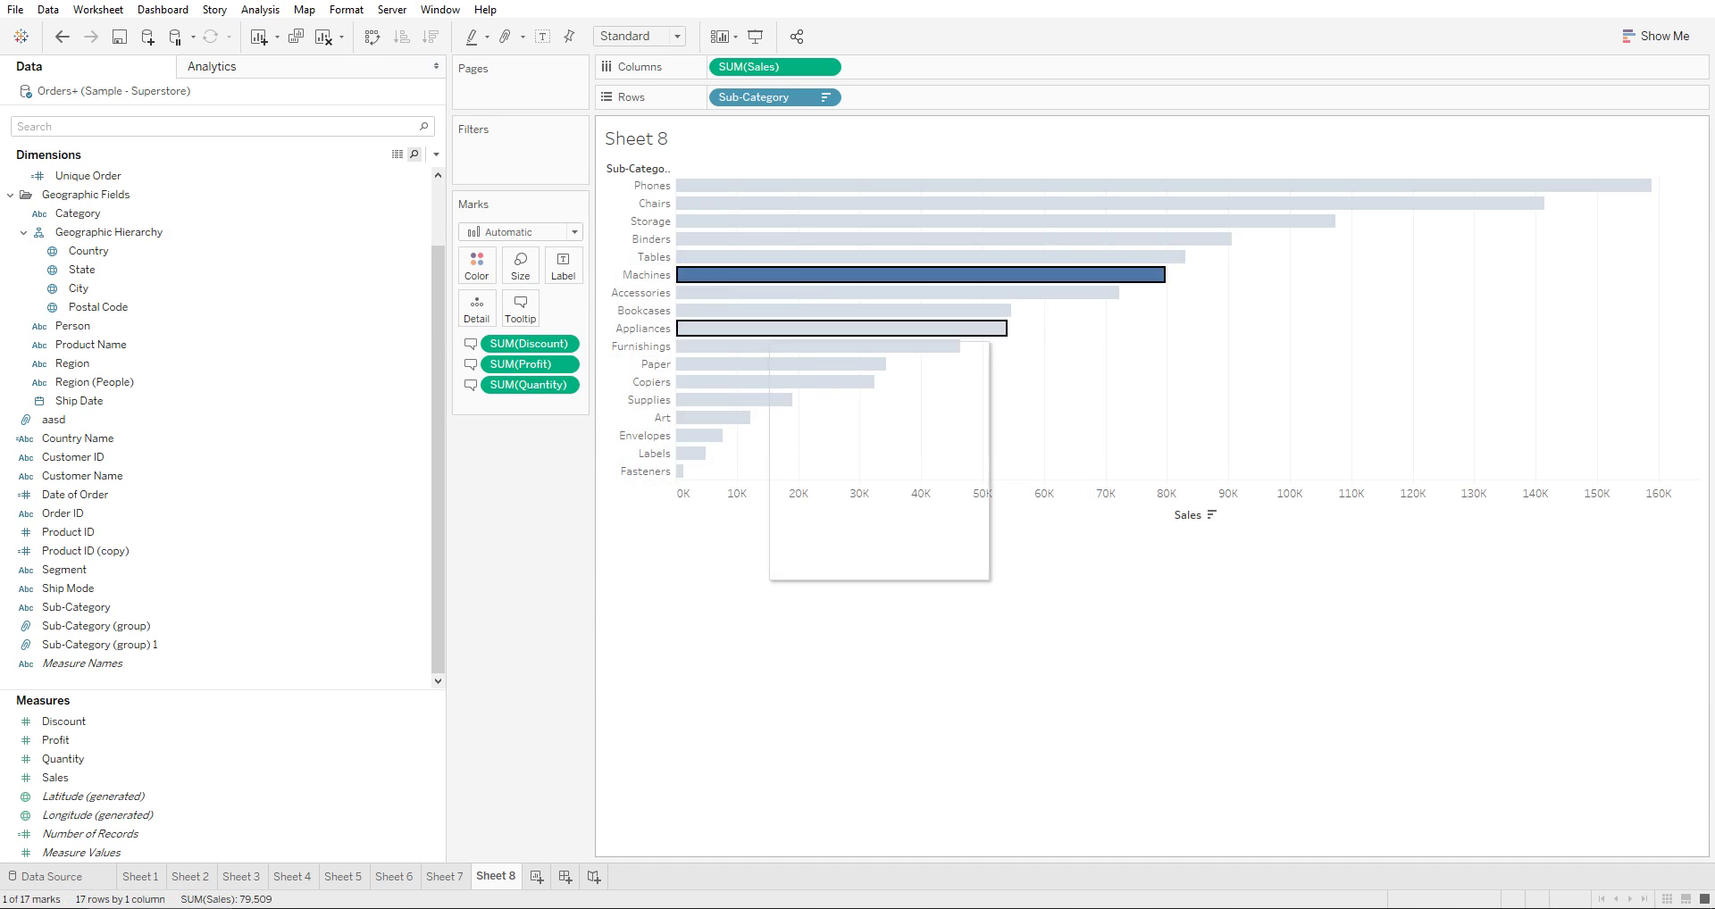
pyautogui.click(751, 381)
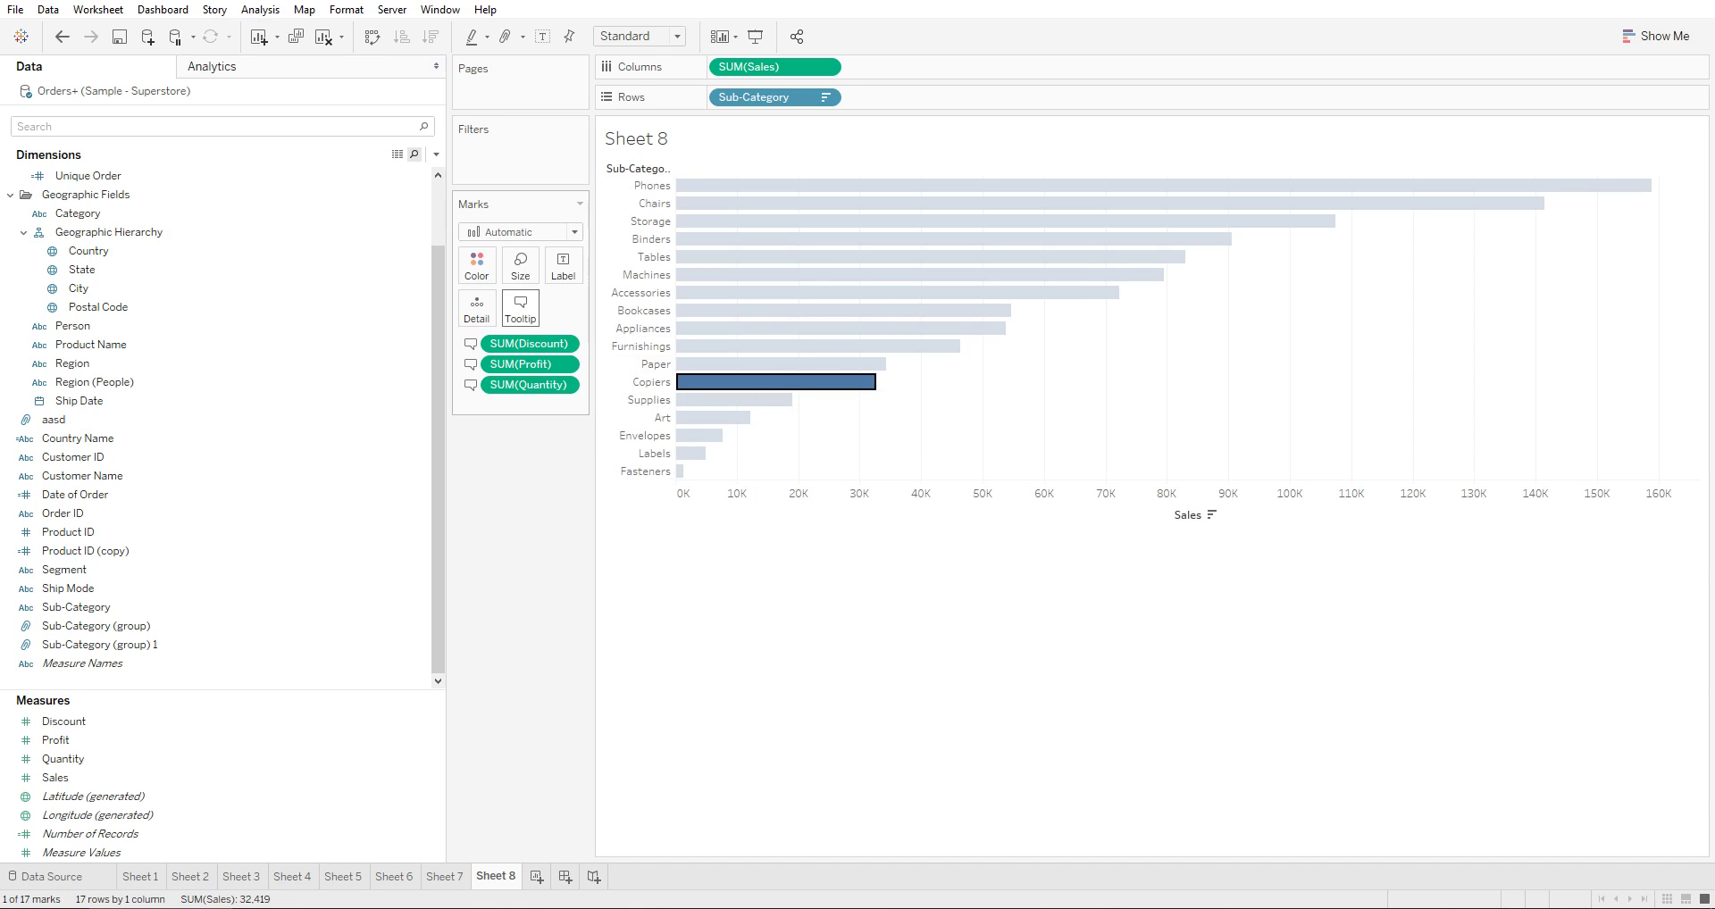
# - Enable "Include command buttons" for the tooltip, apply it, and try the tooltip on the Tables bar
pyautogui.click(521, 307)
pyautogui.click(630, 551)
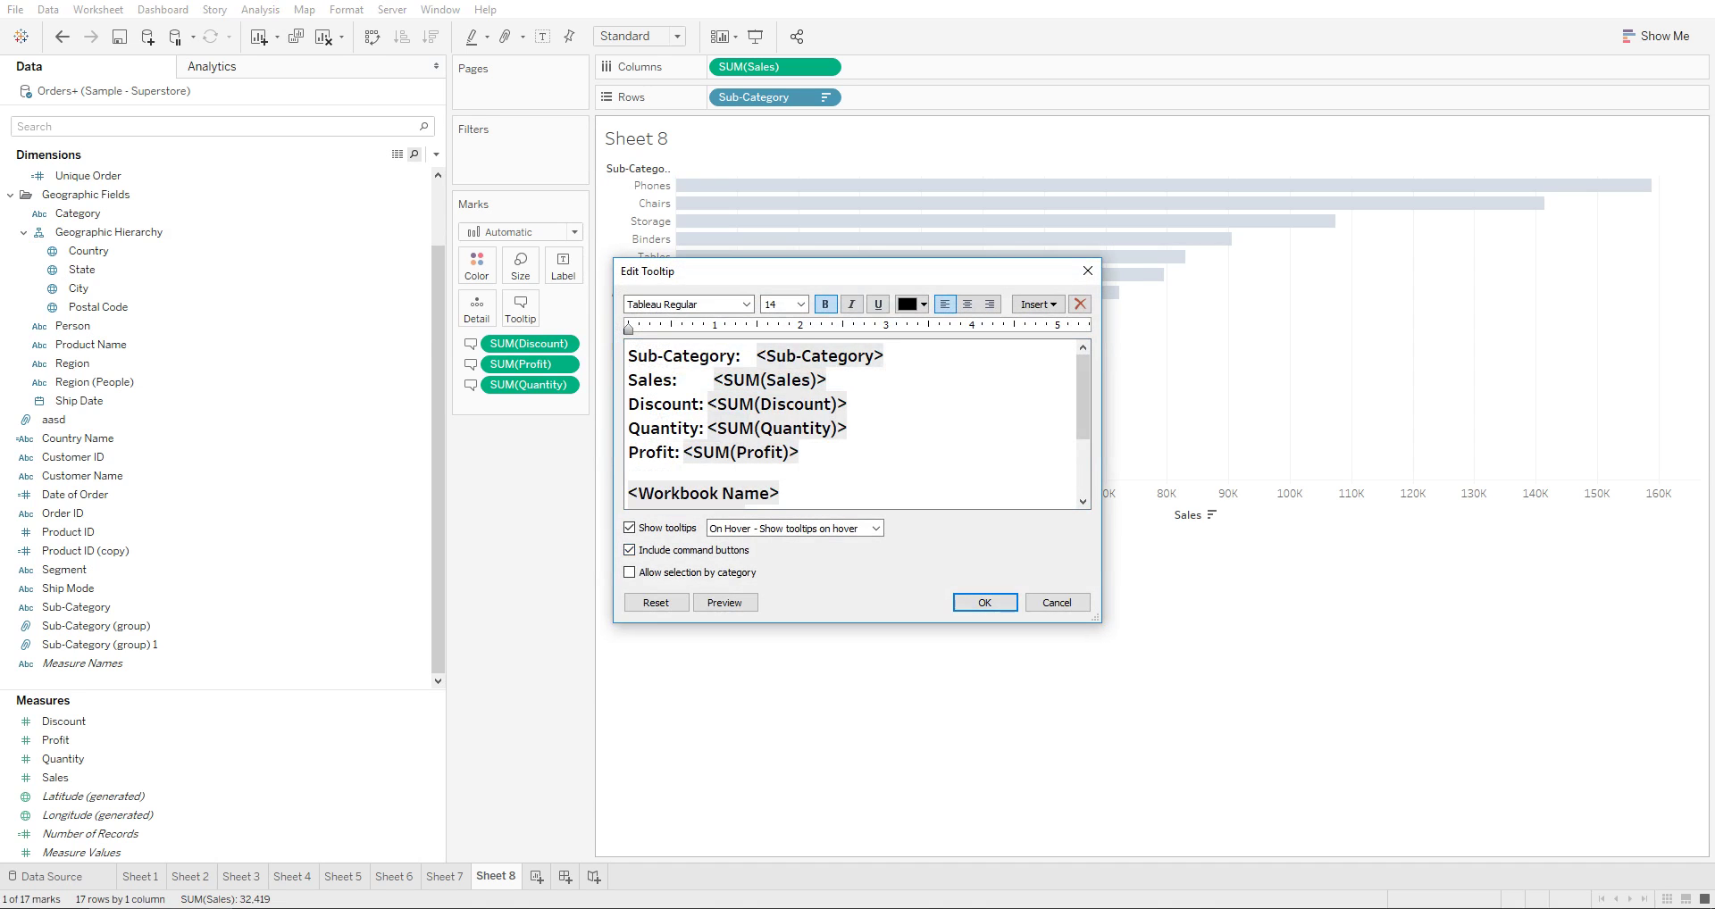
pyautogui.click(985, 602)
pyautogui.click(770, 257)
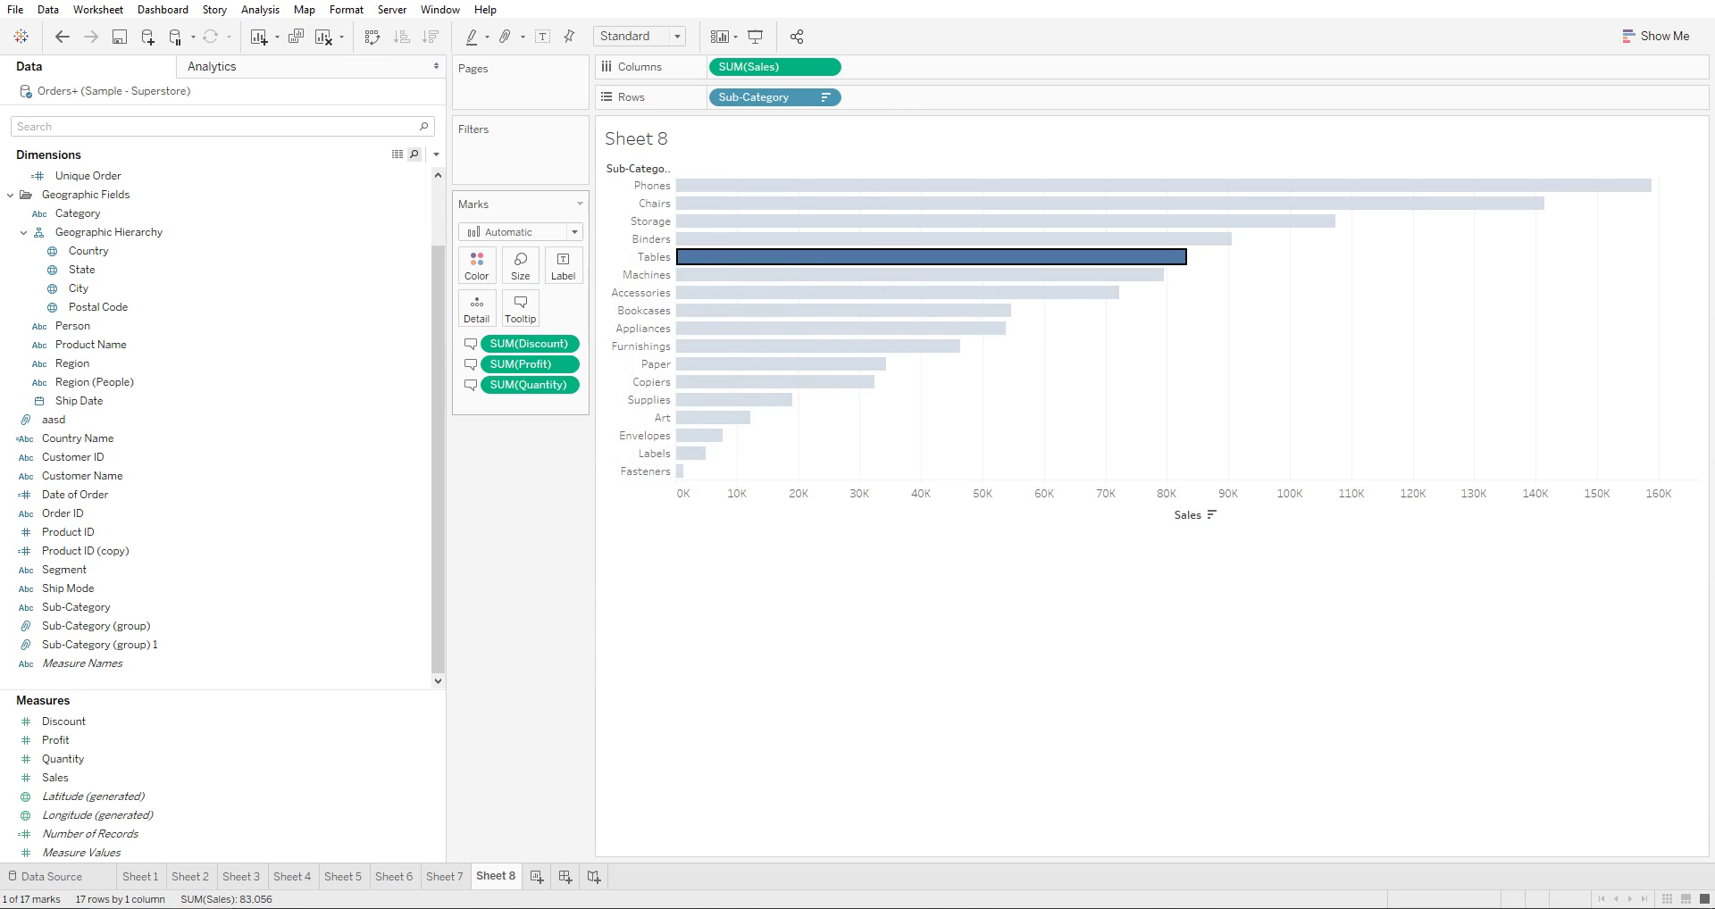
pyautogui.click(800, 257)
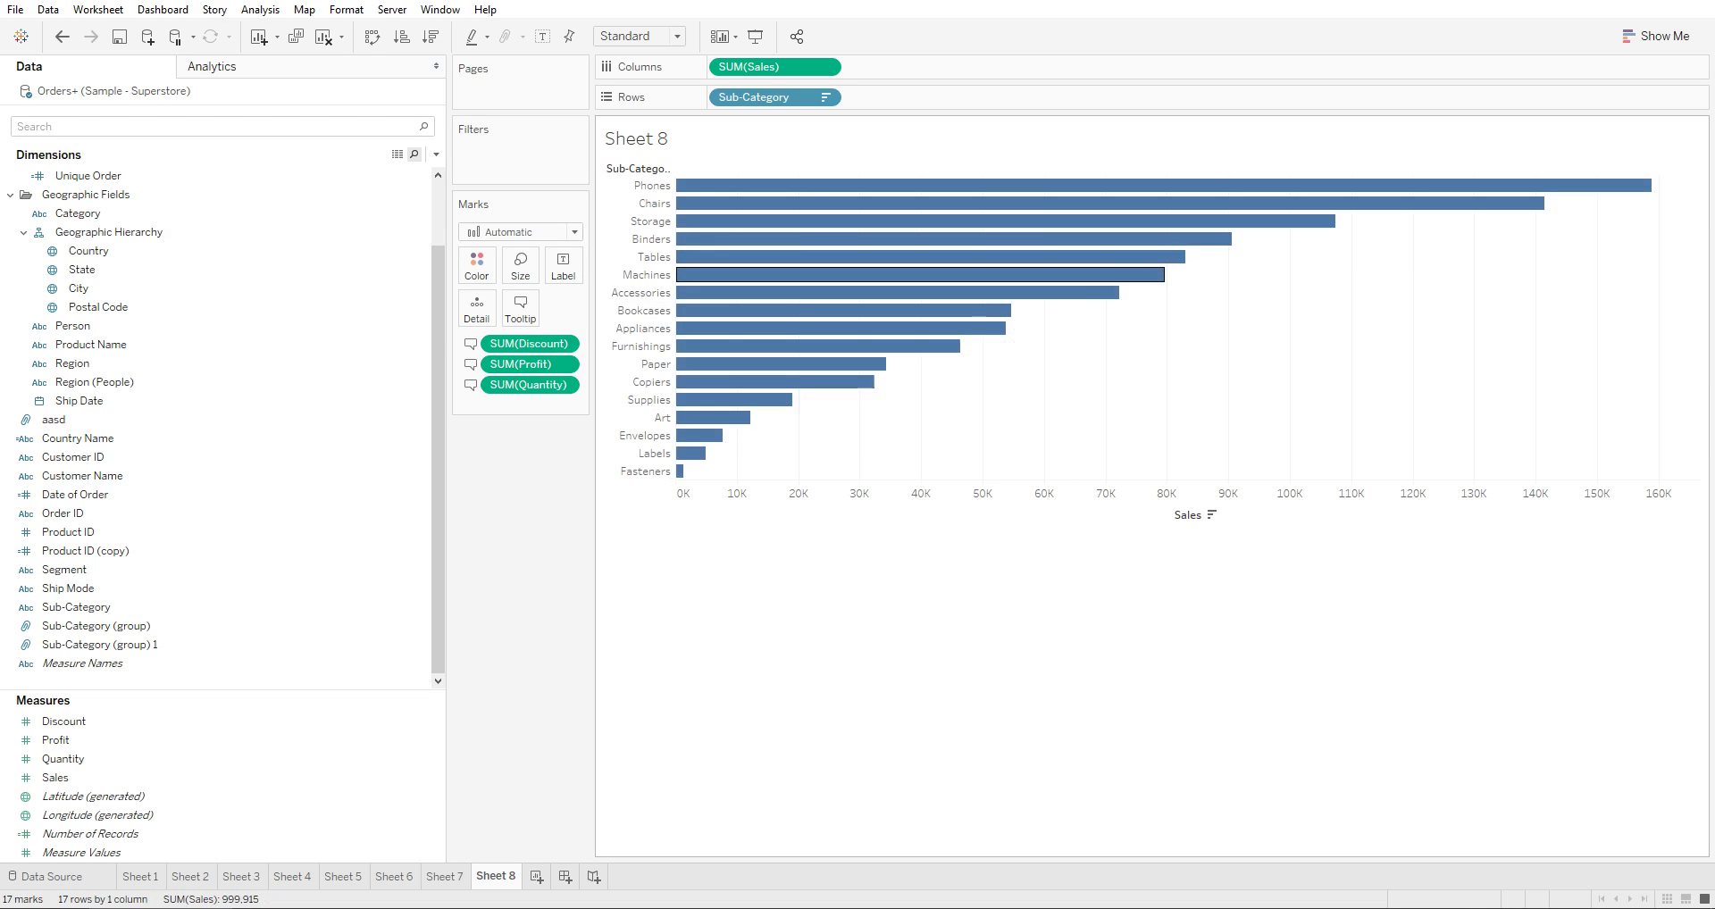
# - Keep only the Binders bar using its tooltip's command button, and undo that filter
pyautogui.click(779, 238)
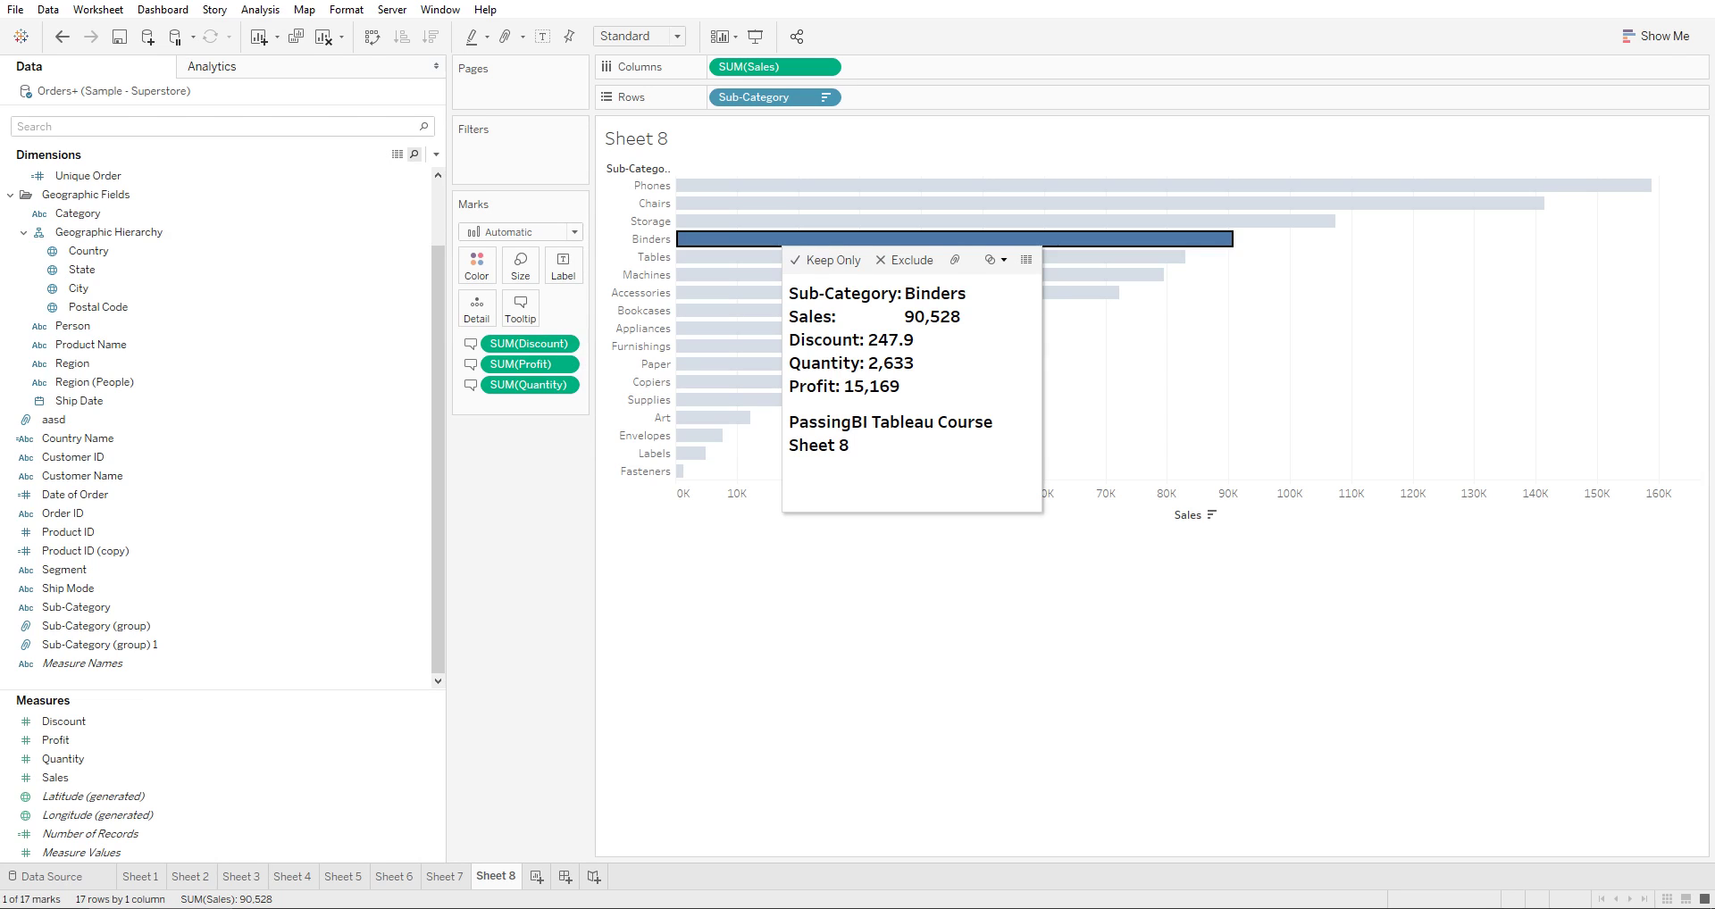
pyautogui.click(824, 260)
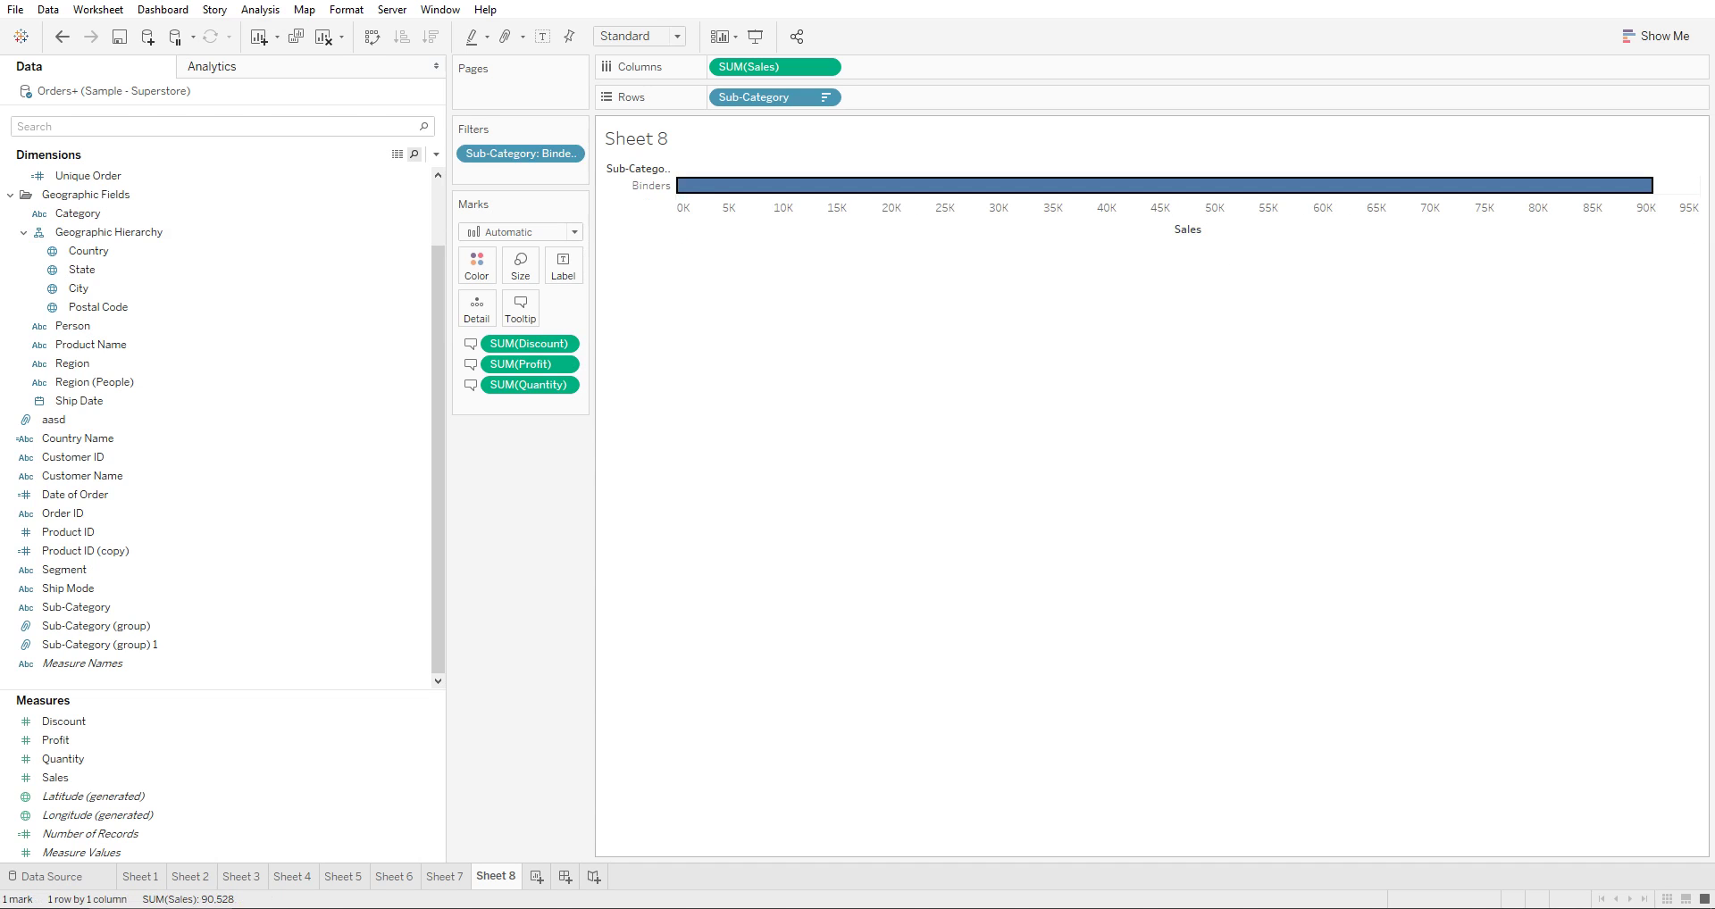
pyautogui.hotkey('ctrl', 'z')
# - Switch the tooltip's command buttons off and on again, apply the settings, and check the tooltip on the Machines bar
pyautogui.click(521, 307)
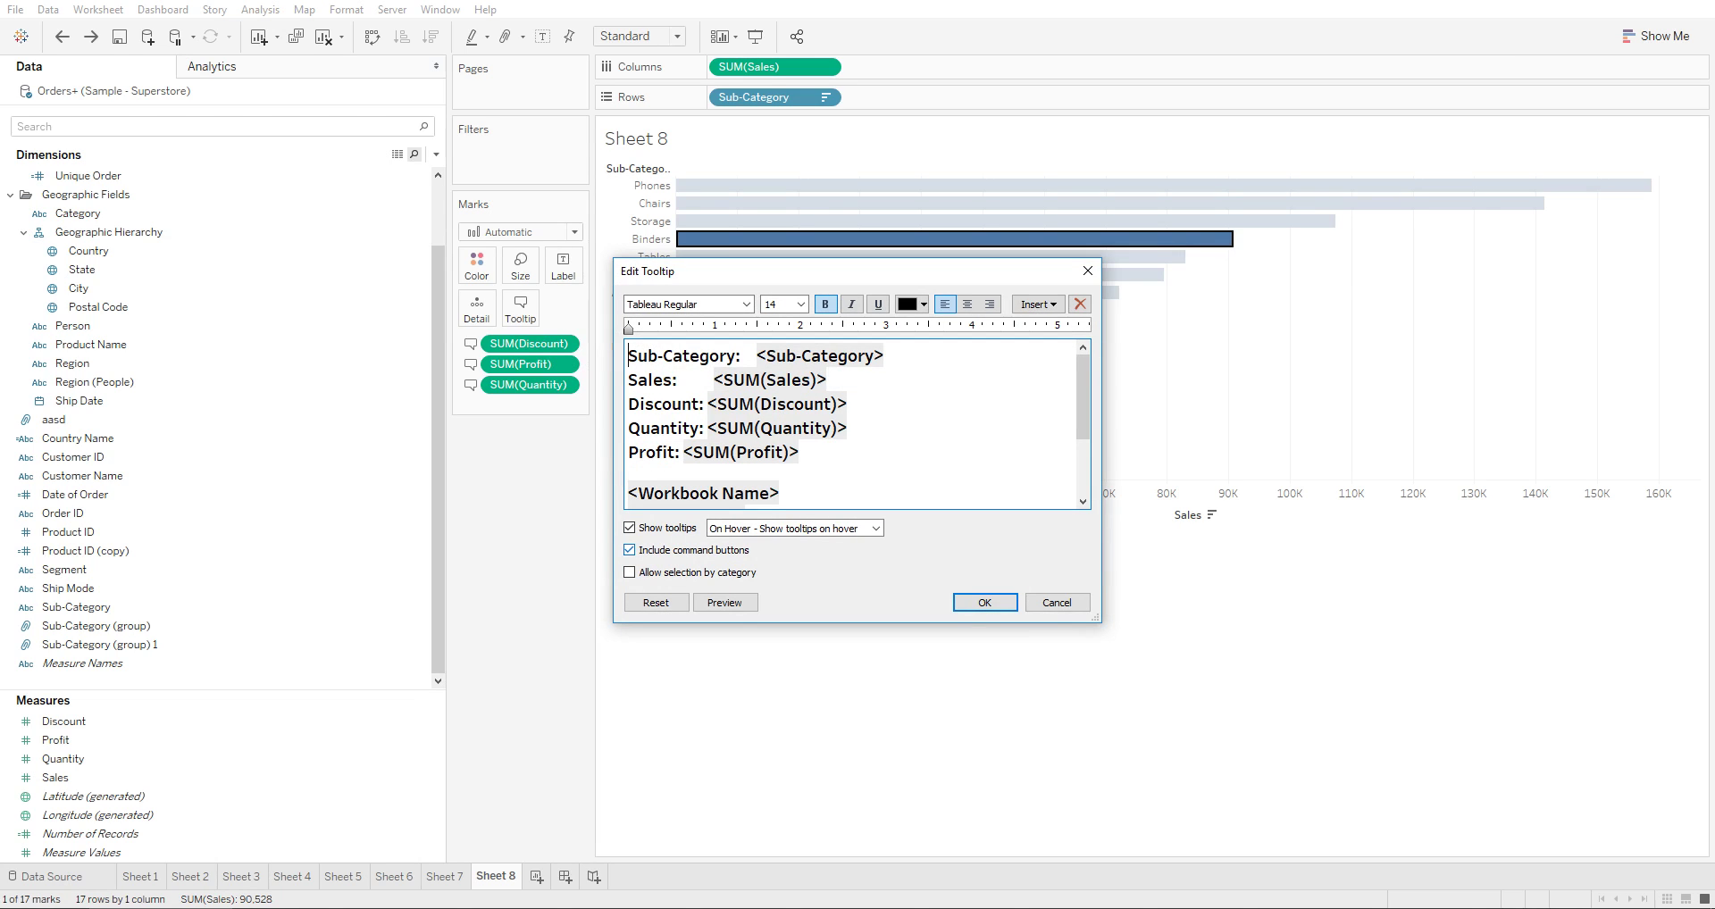
pyautogui.click(629, 549)
pyautogui.click(629, 549)
pyautogui.click(984, 602)
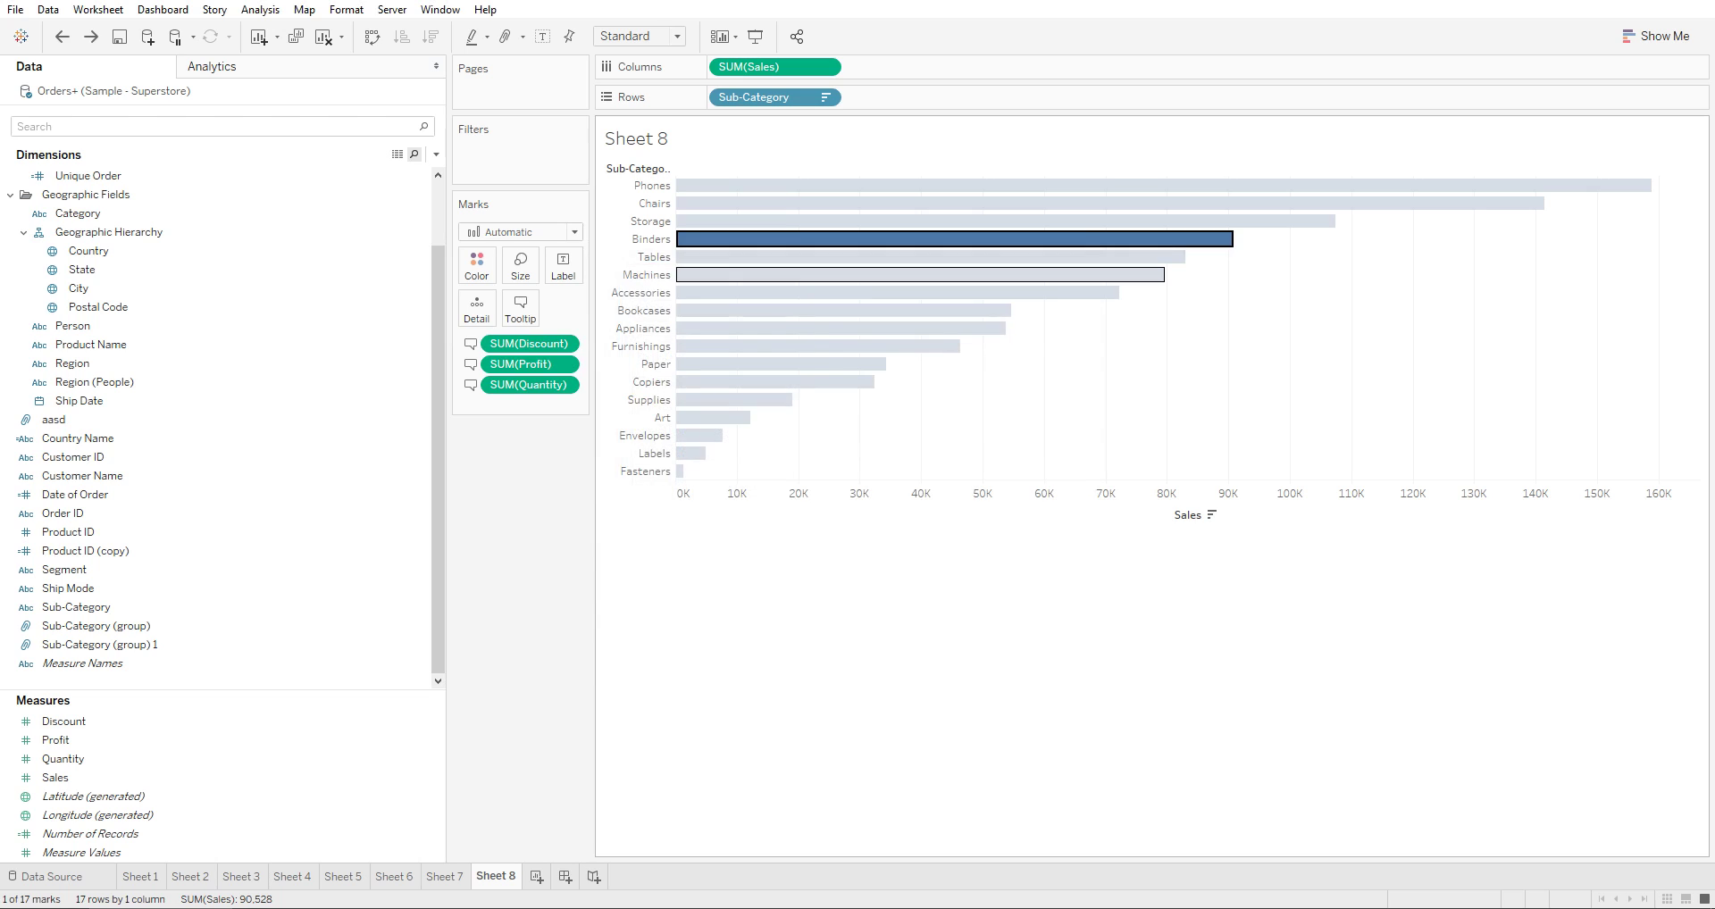
pyautogui.moveTo(793, 275)
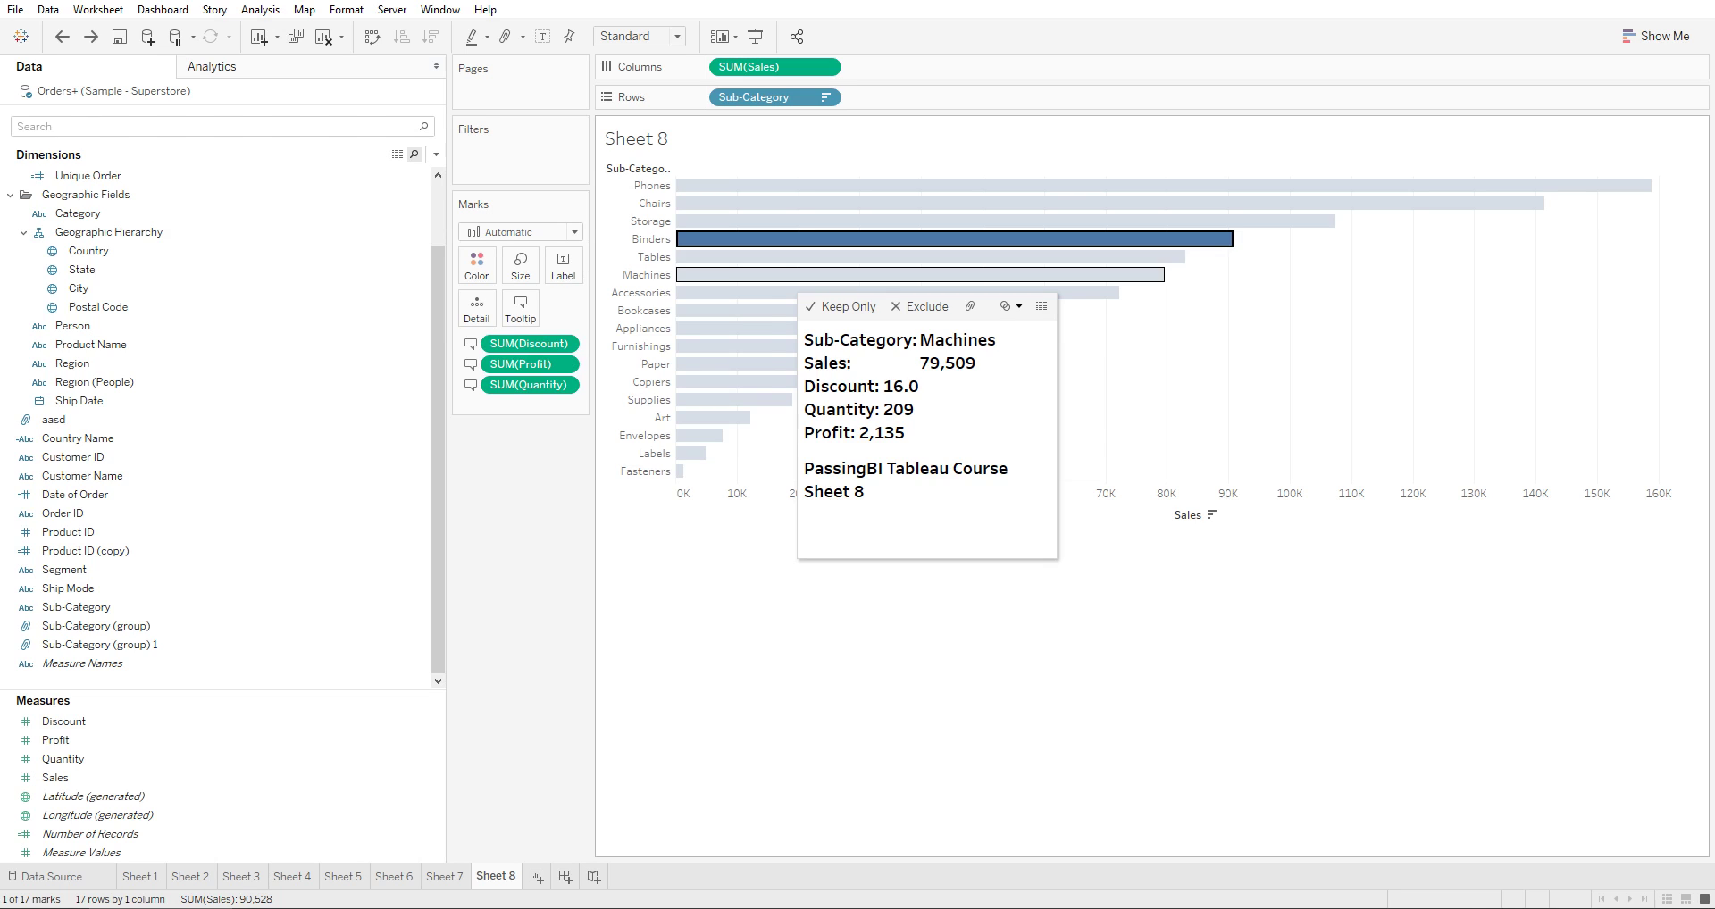
pyautogui.moveTo(784, 311)
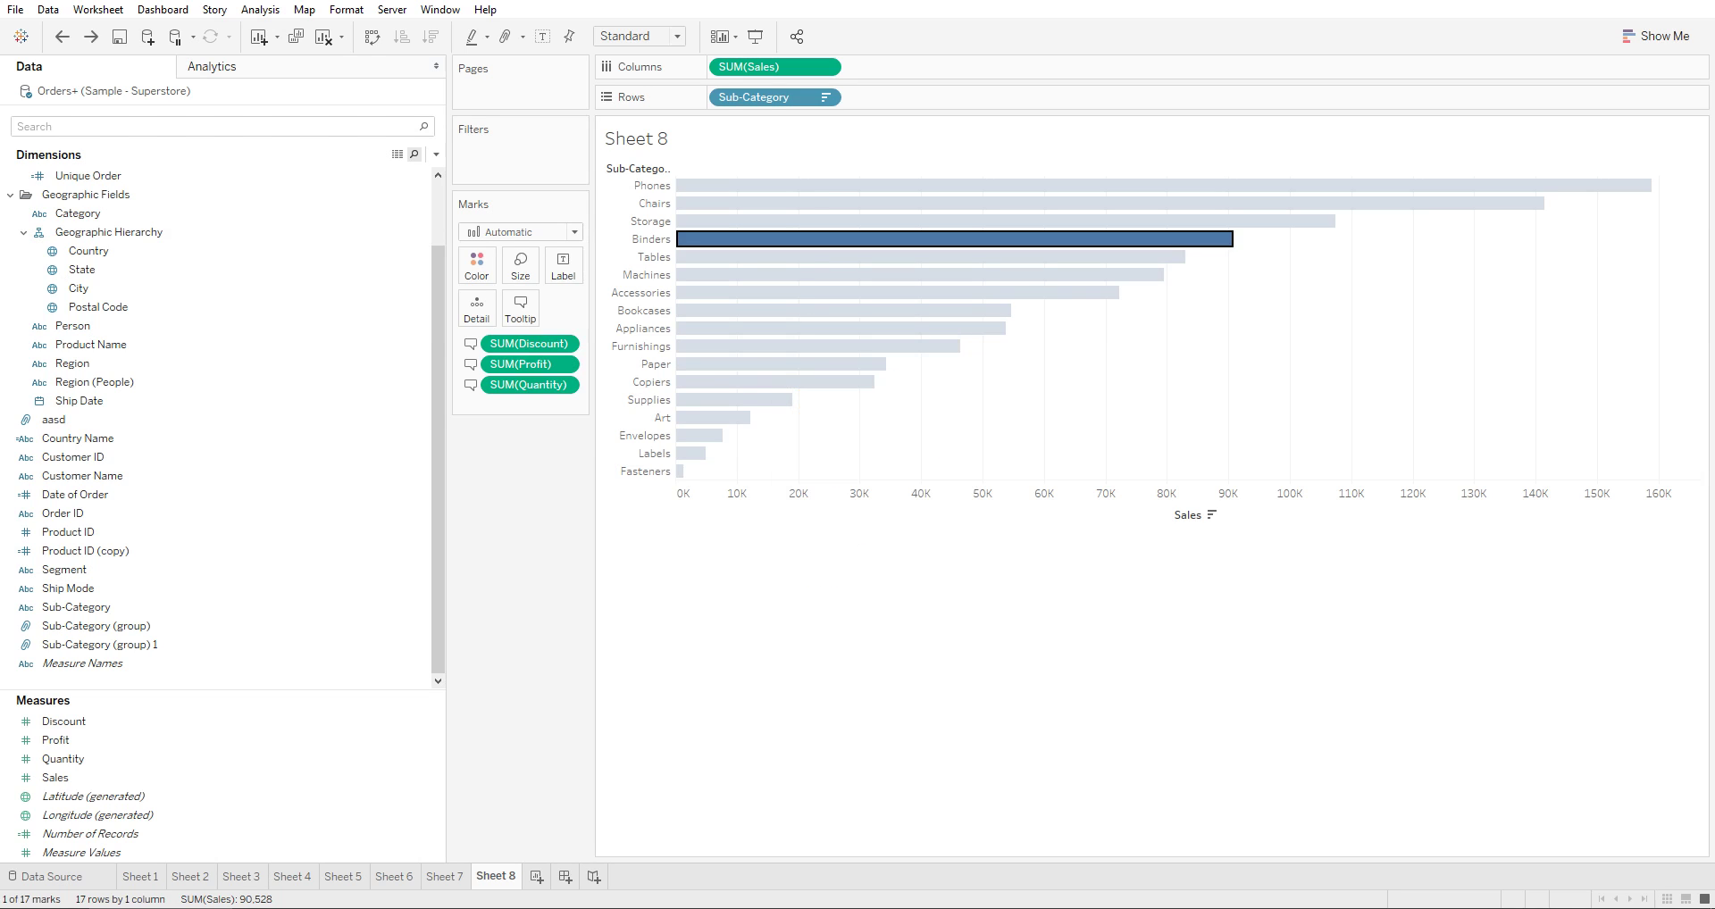
# - Rename Sheet 8 to "Tooltip Mark" and review the tooltip's content and settings
pyautogui.doubleClick(495, 876)
pyautogui.write('Tooltip Mark')
pyautogui.press('Return')
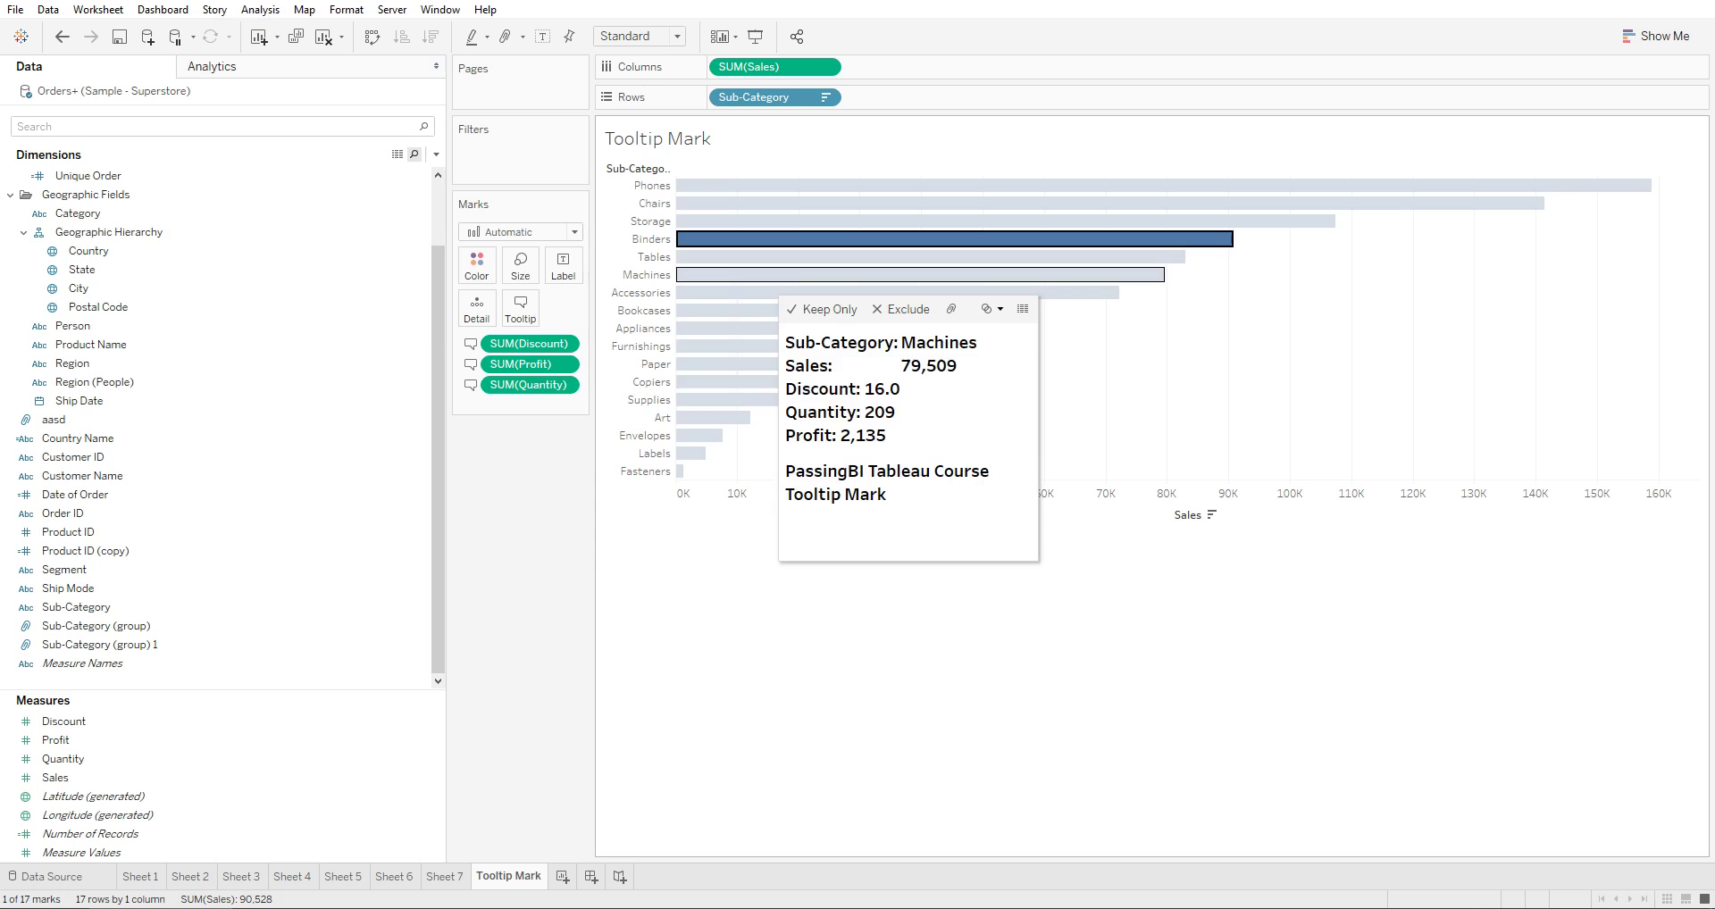
pyautogui.click(521, 308)
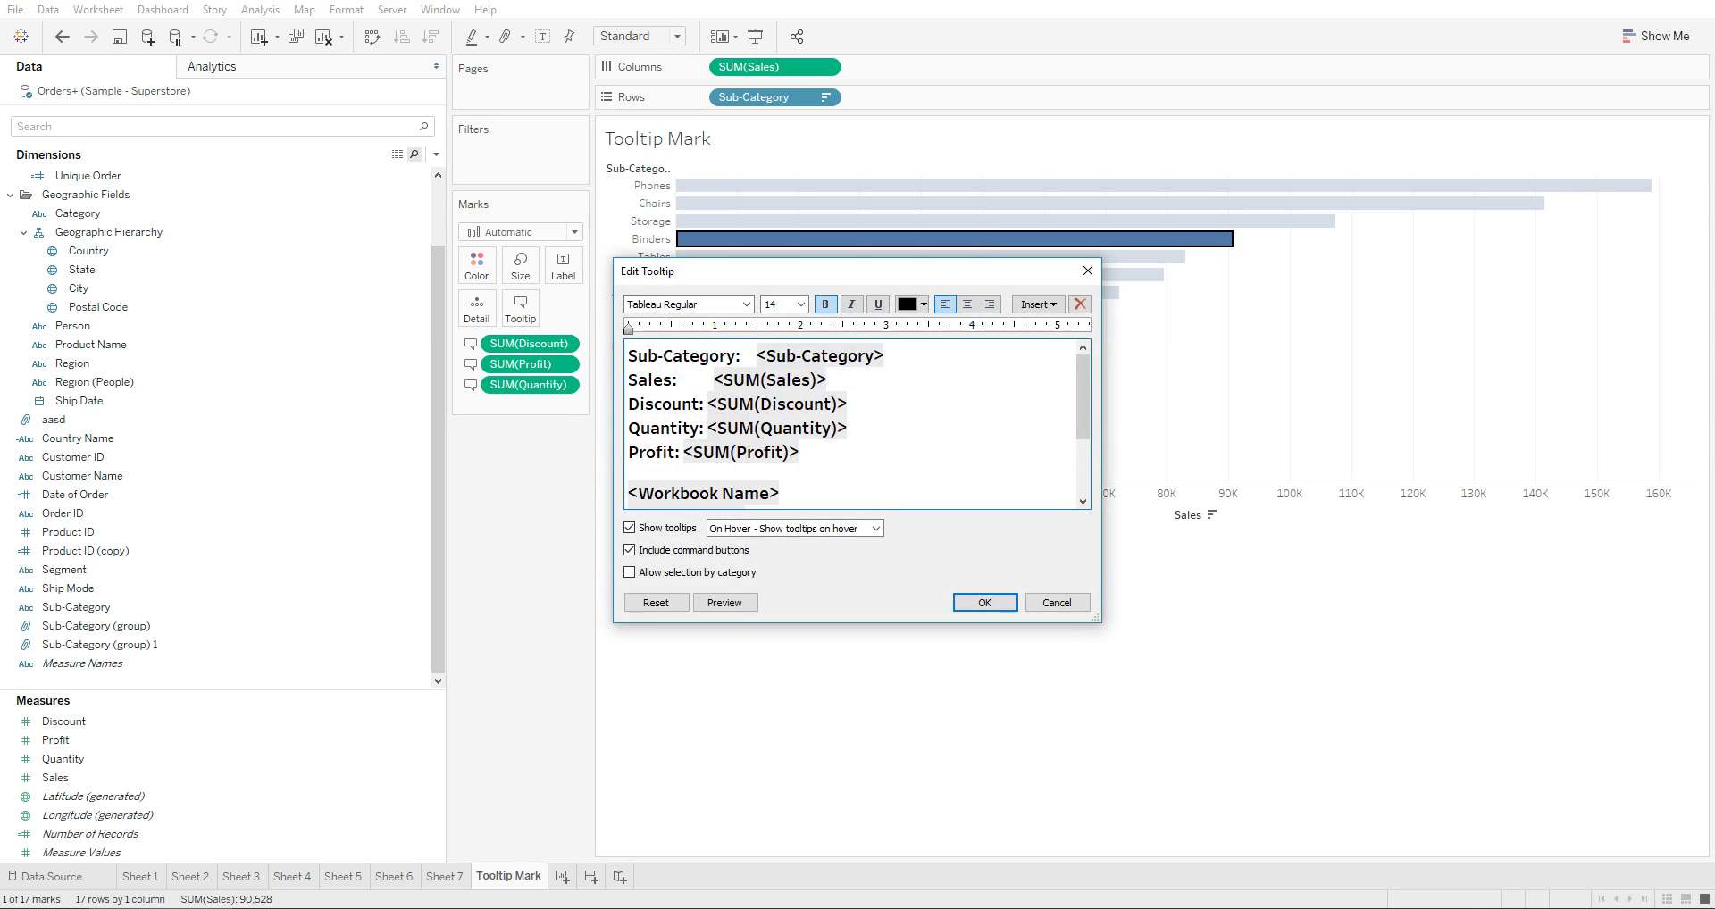
pyautogui.click(985, 602)
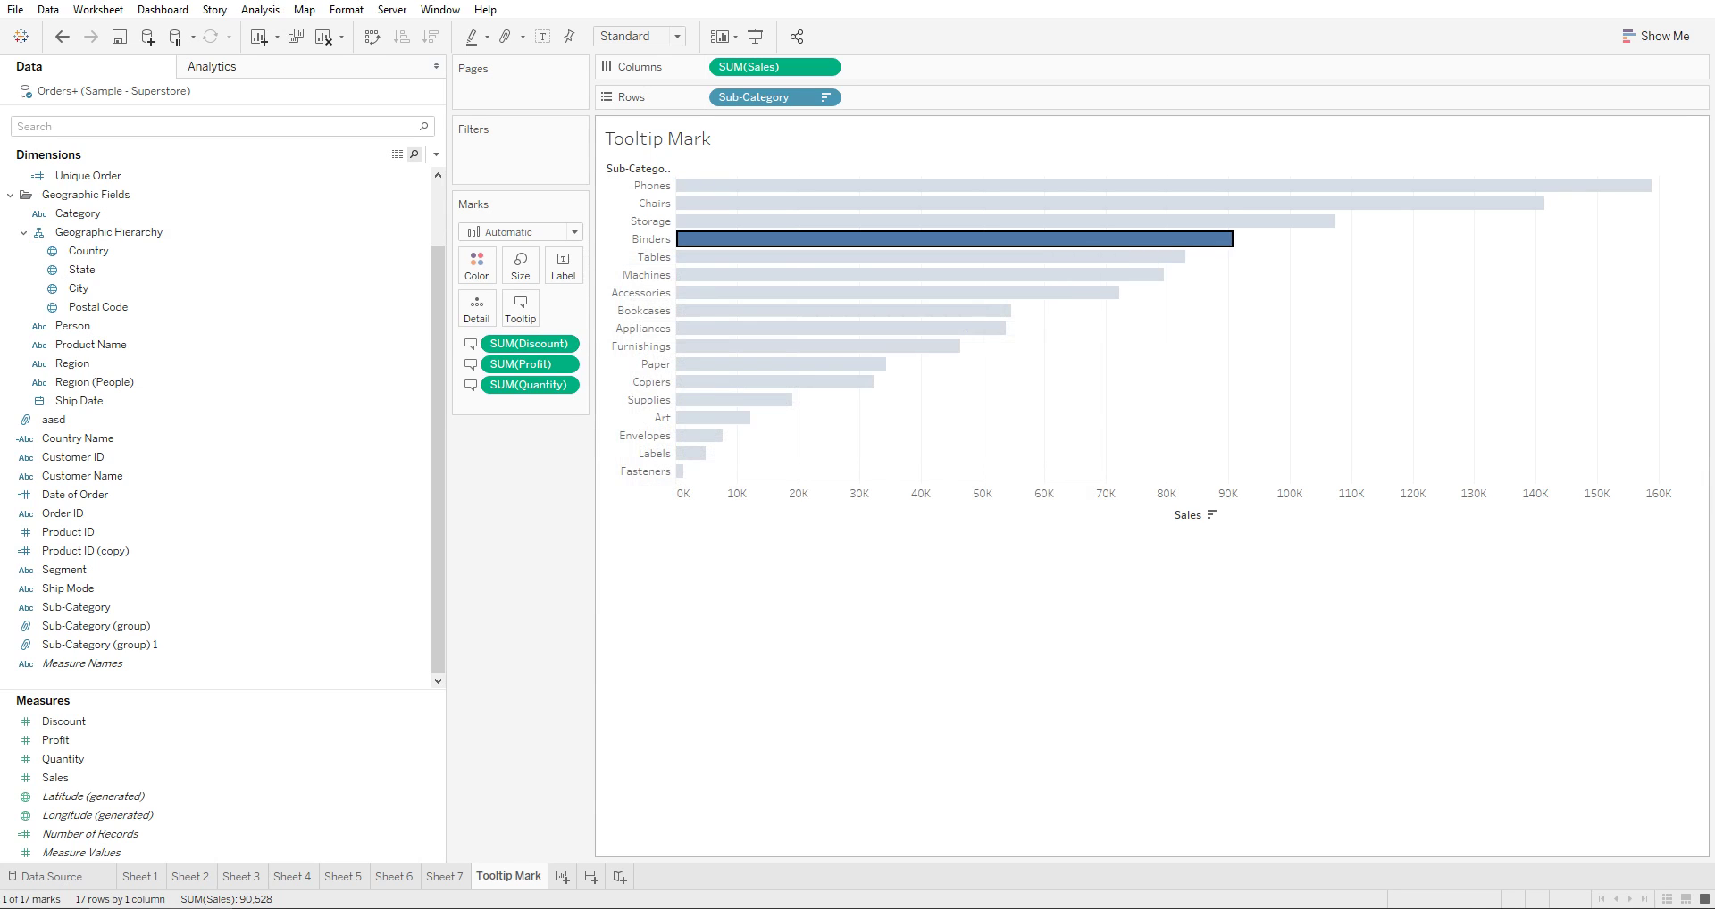